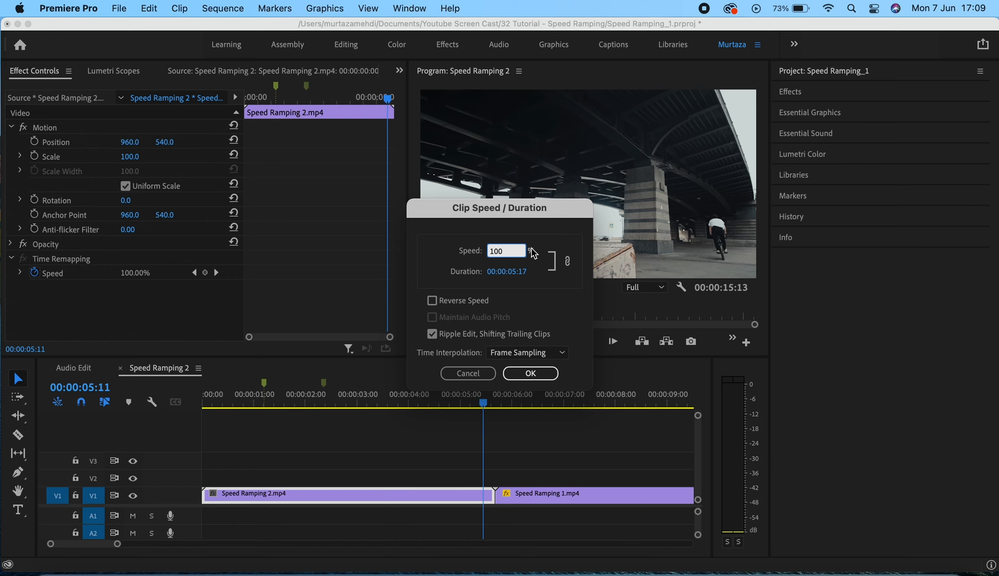
Try slowing the Speed Ramping 2.mp4 clip to 50% with ripple edit turned off, and undo that speed change
click(522, 273)
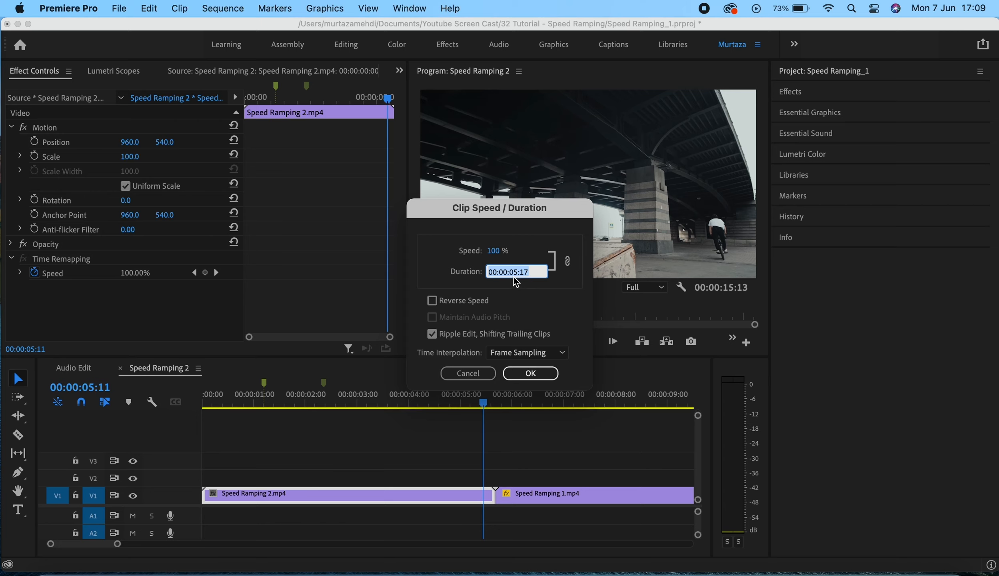
key(Tab)
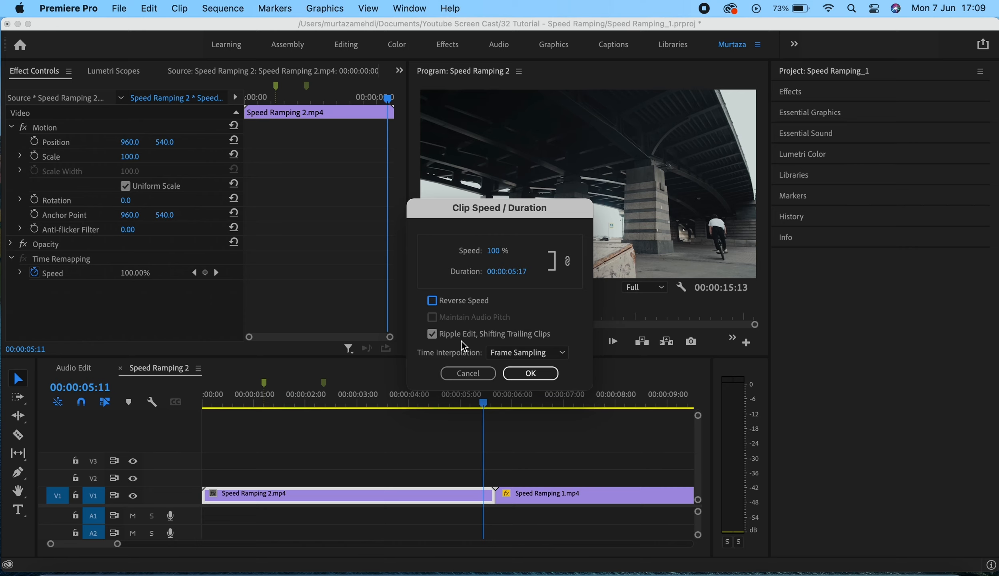
click(432, 334)
click(493, 251)
text(50)
click(531, 373)
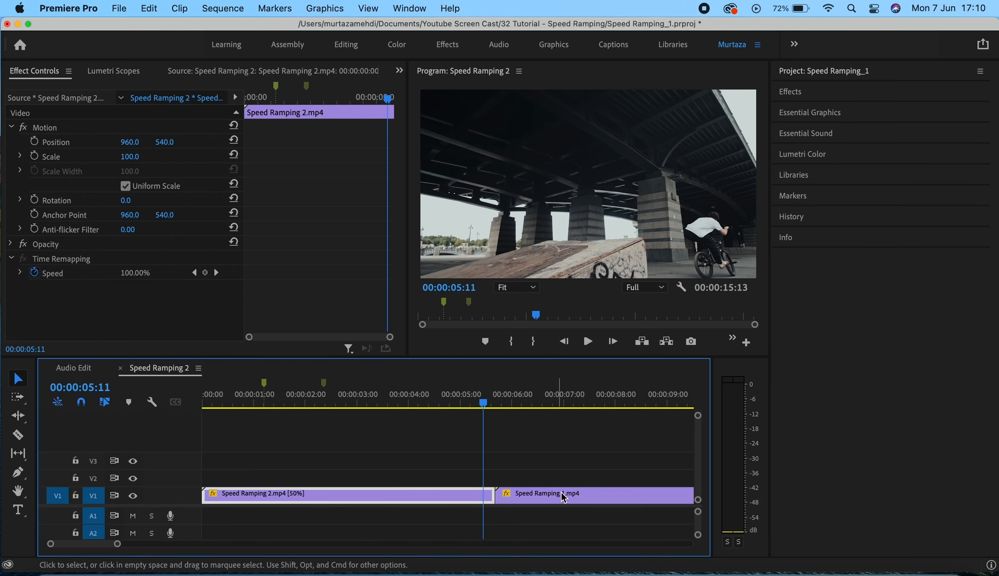
click(572, 494)
key(super+z)
Slow the Speed Ramping 2.mp4 clip to 50% with ripple edit turned on so the trailing clips shift
click(400, 495)
key(super+r)
click(493, 250)
text(50)
click(431, 335)
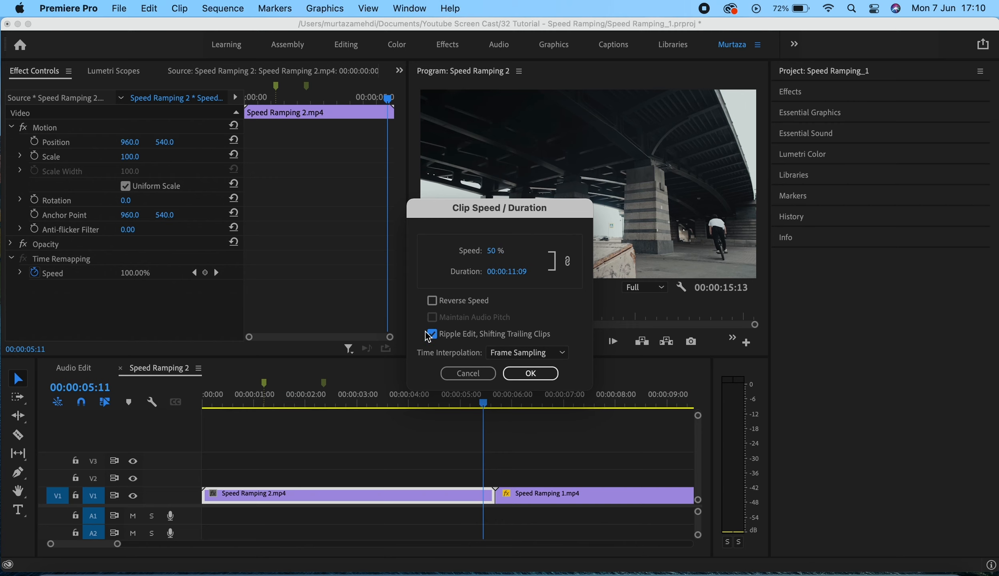
click(531, 373)
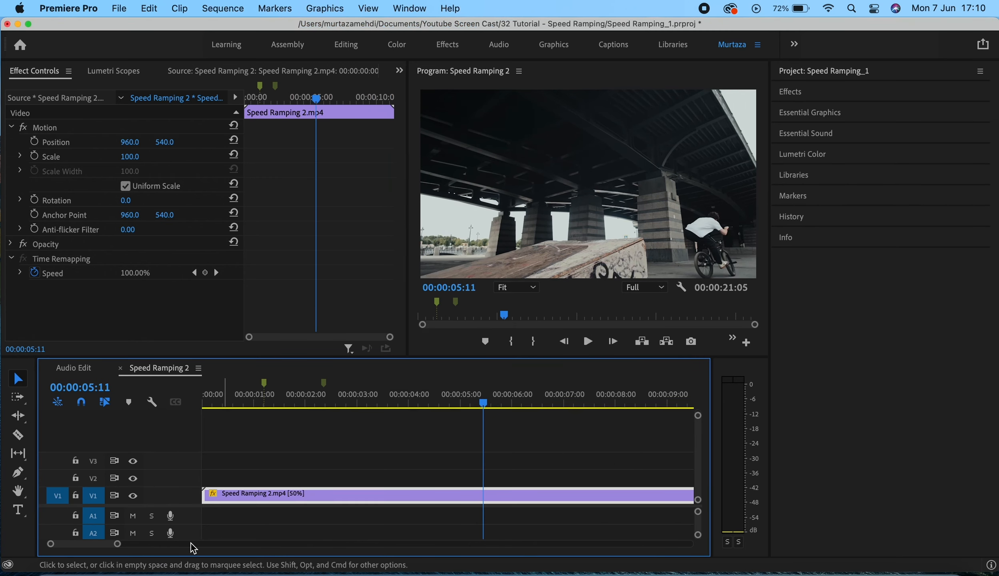
Play back the slowed clip, return to the start of the sequence and undo the 50% speed change
key(space)
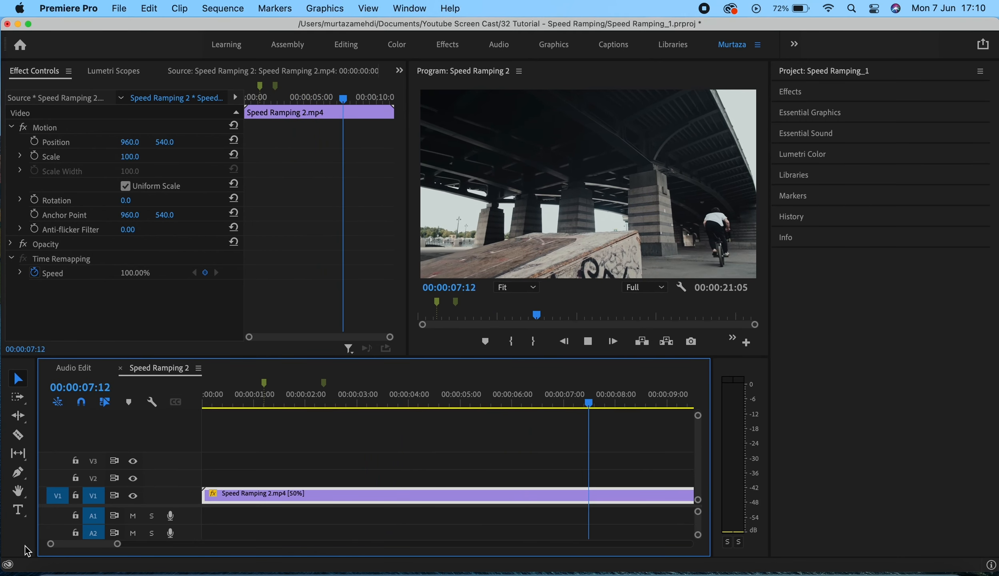
key(space)
key(Home)
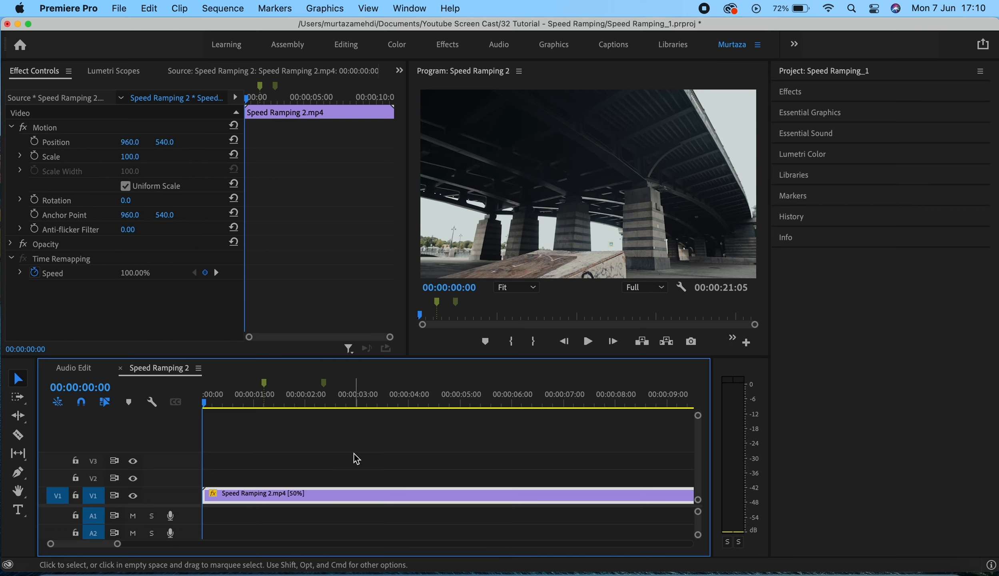
key(super+z)
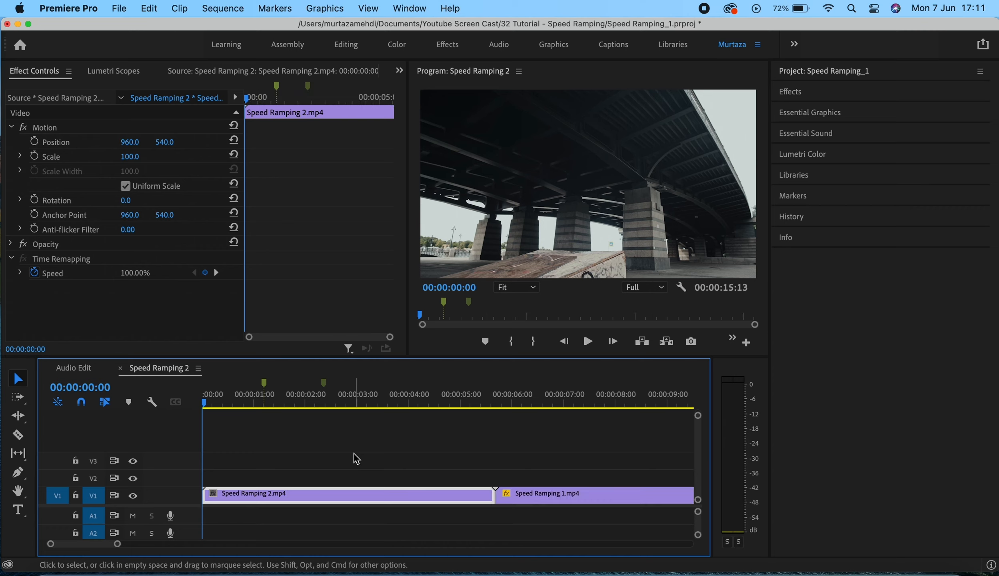
Try speeding up Speed Ramping 2.mp4 to 150% without ripple edit, and undo that speed change
right_click(339, 487)
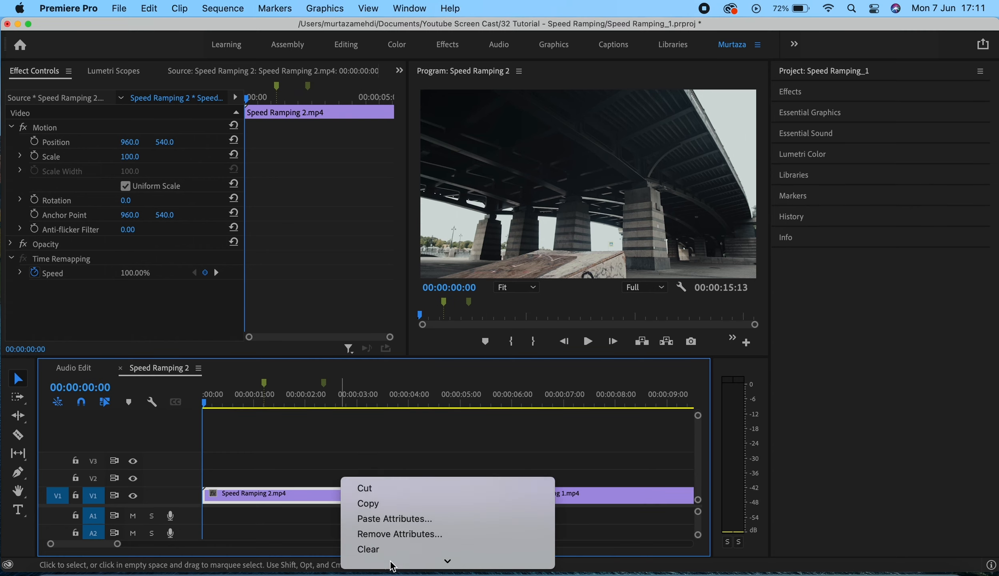
click(392, 401)
text(150)
key(Return)
click(430, 449)
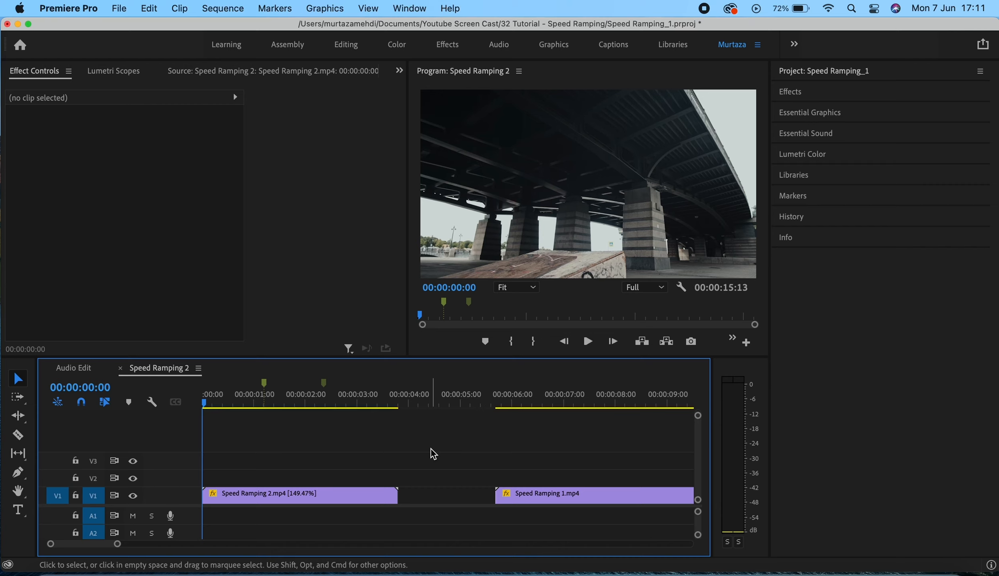
key(super+z)
Try speeding up Speed Ramping 2.mp4 to 150% with ripple edit turned on, and undo that speed change
right_click(386, 495)
click(458, 466)
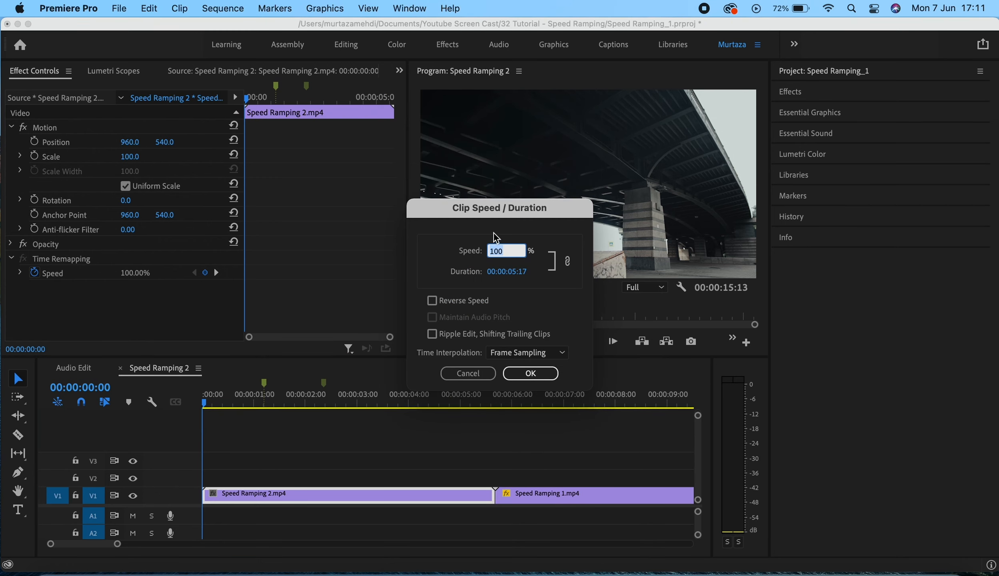
text(150)
click(434, 333)
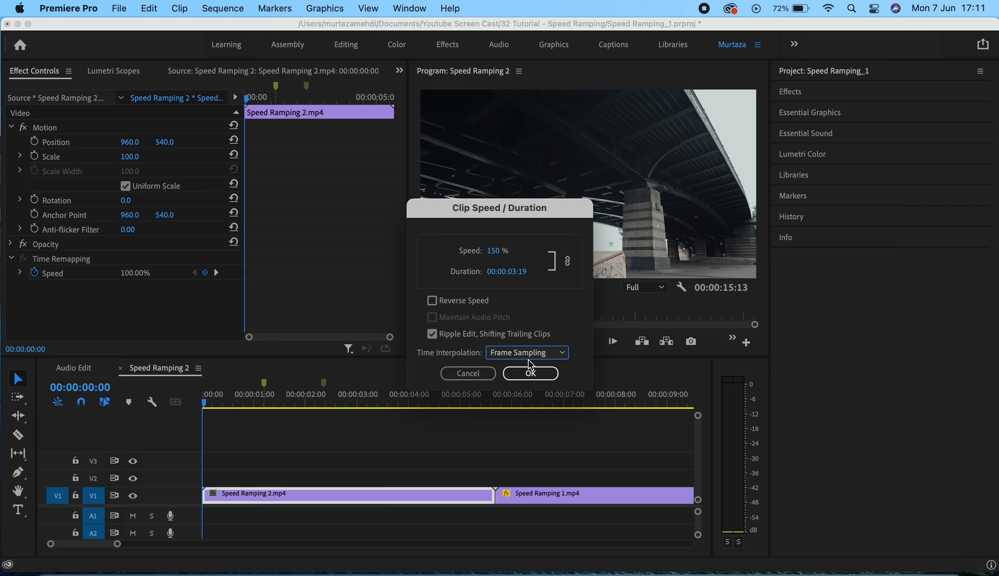
click(529, 369)
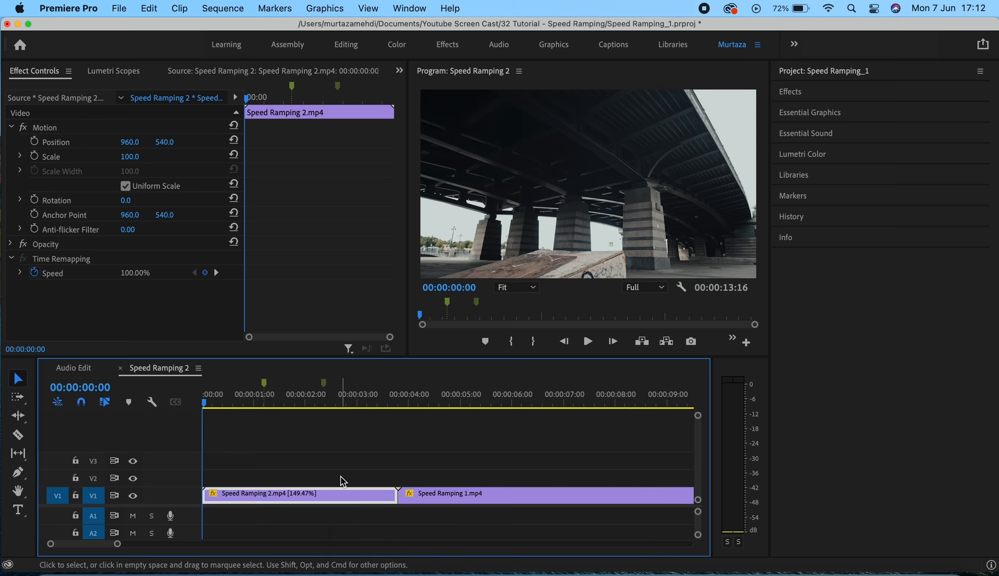
key(super+z)
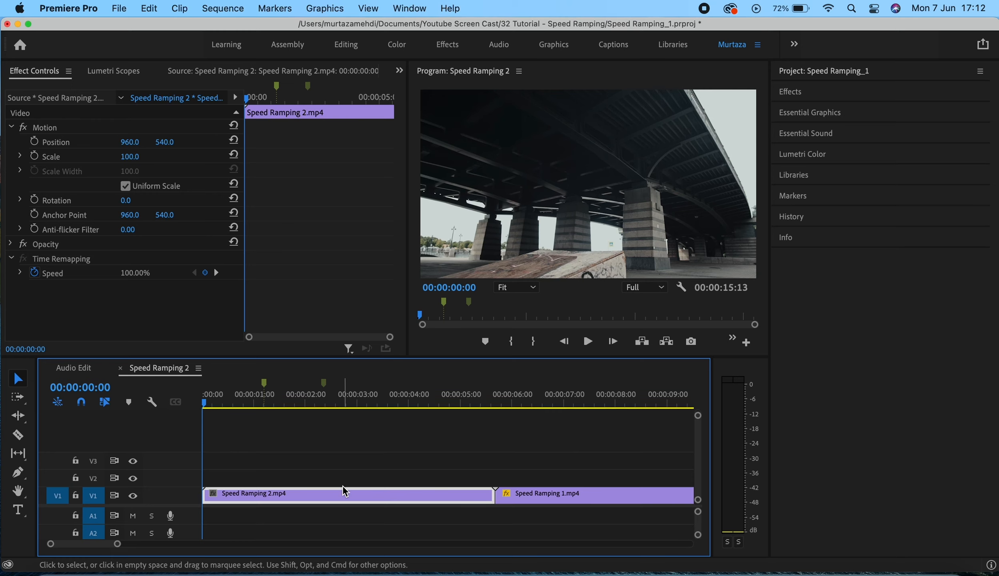
Open the Clip Speed / Duration settings of Speed Ramping 2.mp4 to review the options
right_click(343, 494)
mouse_move(419, 563)
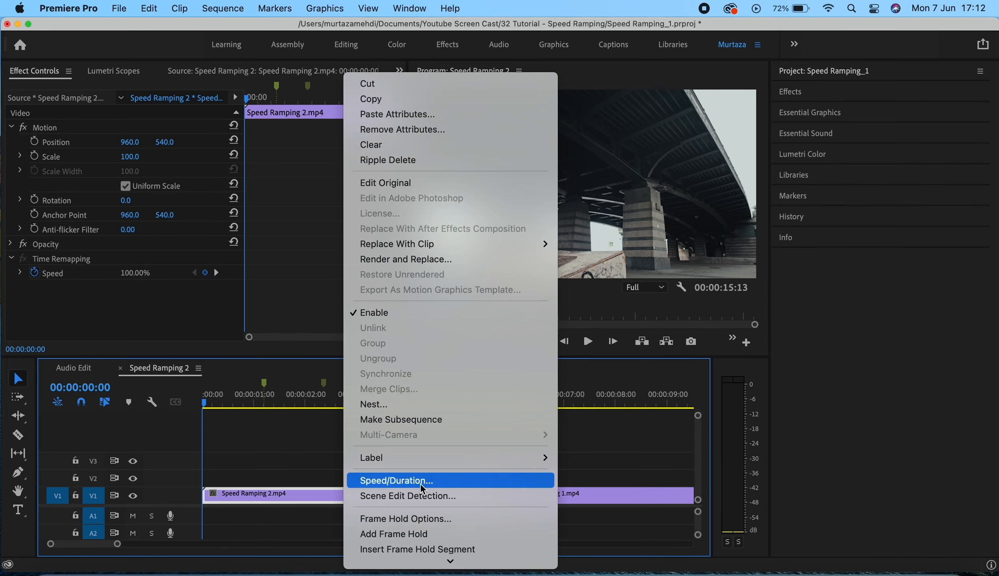
click(421, 482)
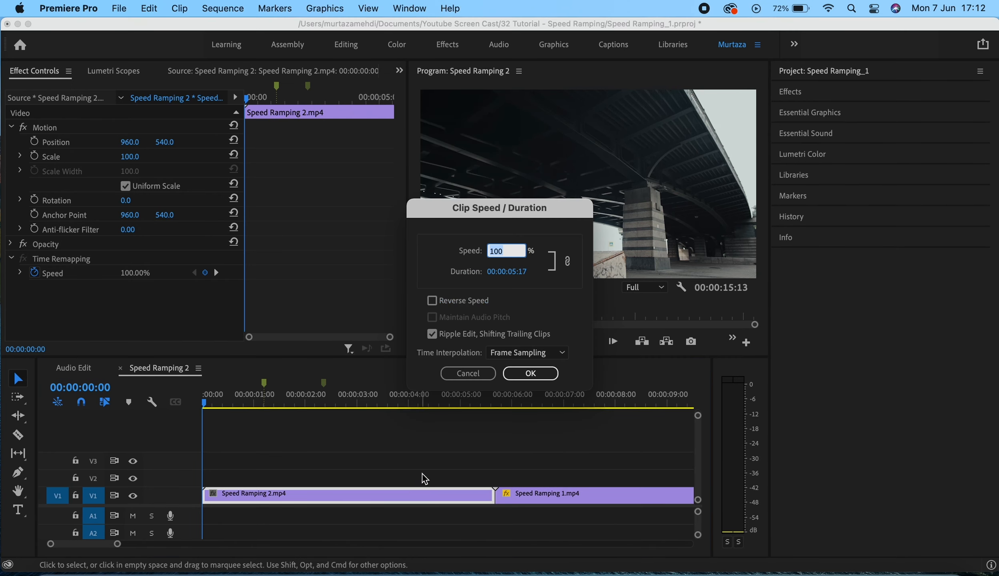
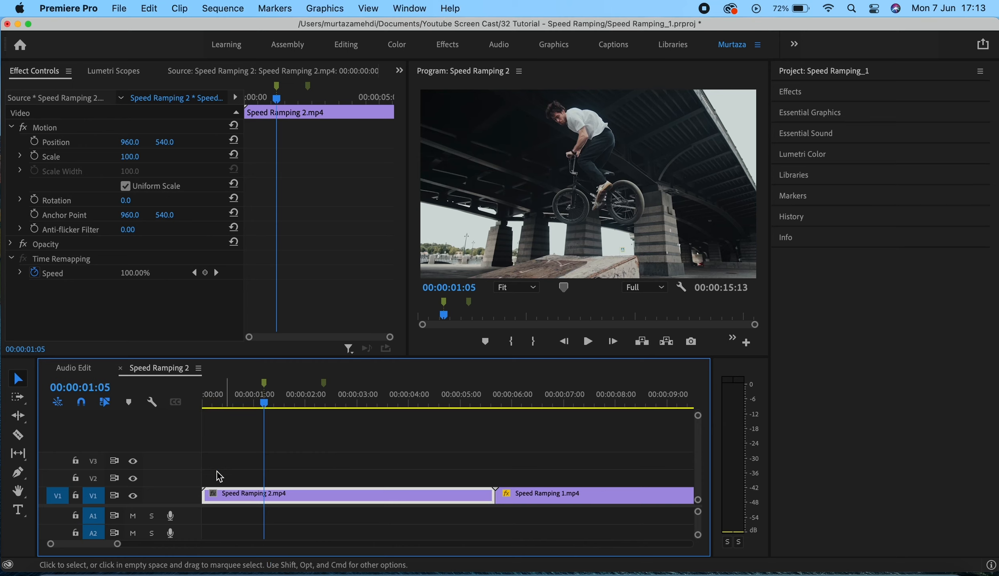
Expand video track V1 and display the Time Remapping speed keyframes on the Speed Ramping 2.mp4 clip
double_click(165, 496)
right_click(288, 490)
mouse_move(400, 558)
mouse_move(551, 560)
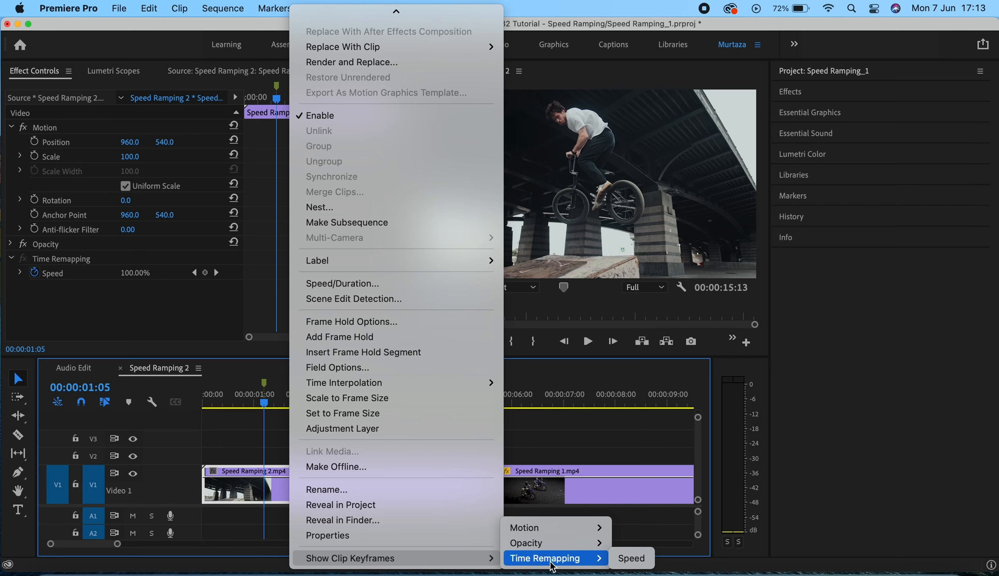
click(628, 559)
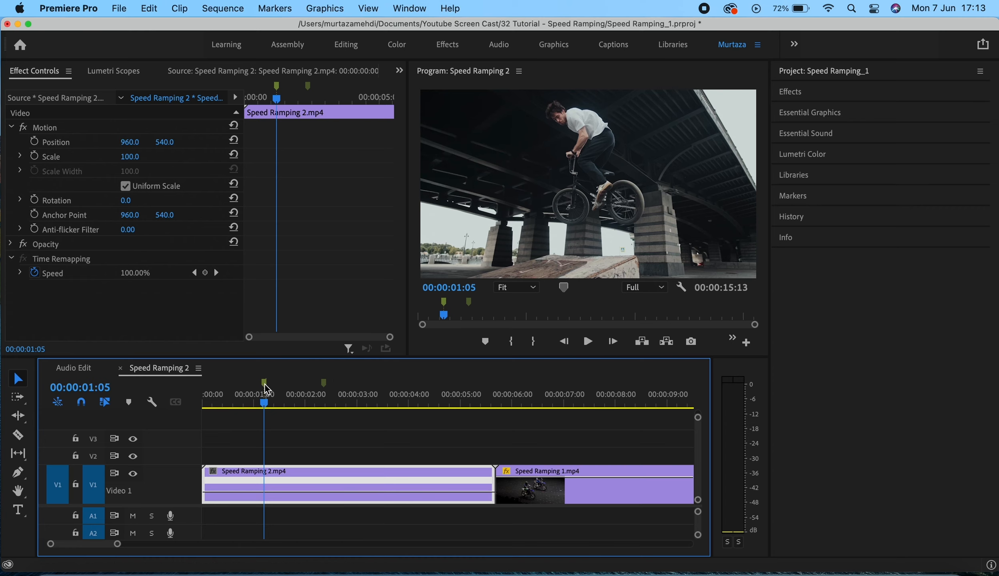
Add speed keyframes to Speed Ramping 2.mp4 at the two markers, at 00:00:01:05 and 00:00:02:09
key(p)
click(264, 492)
click(324, 383)
key(v)
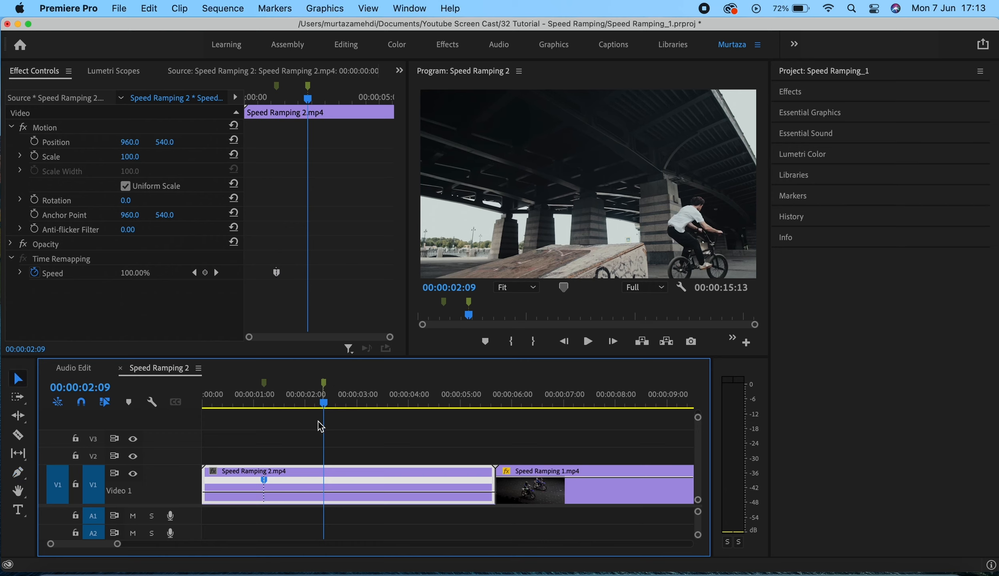
super+click(324, 493)
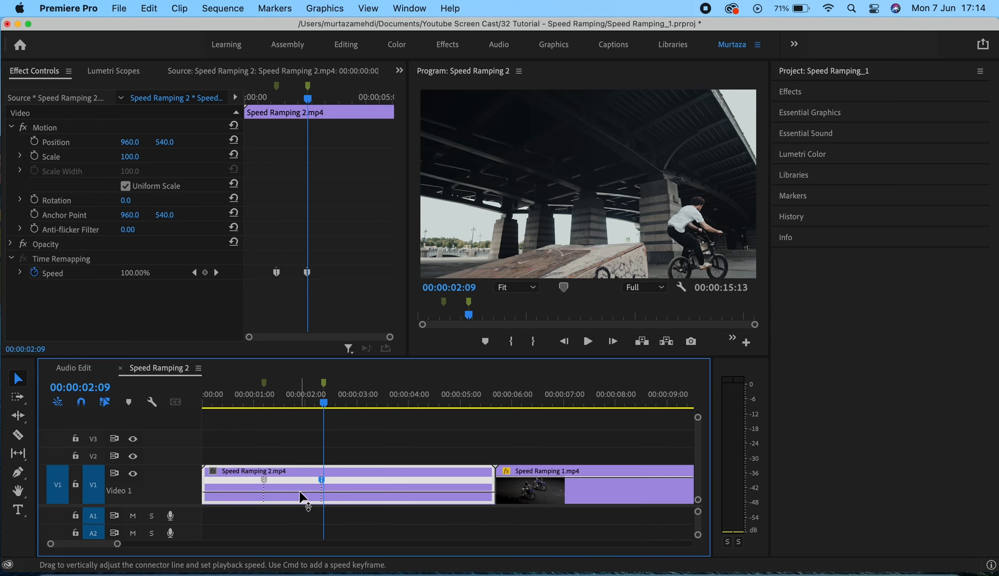
Lower the speed between the two keyframes to 50% and play the ramped clip back from the start
drag(303, 491, 304, 532)
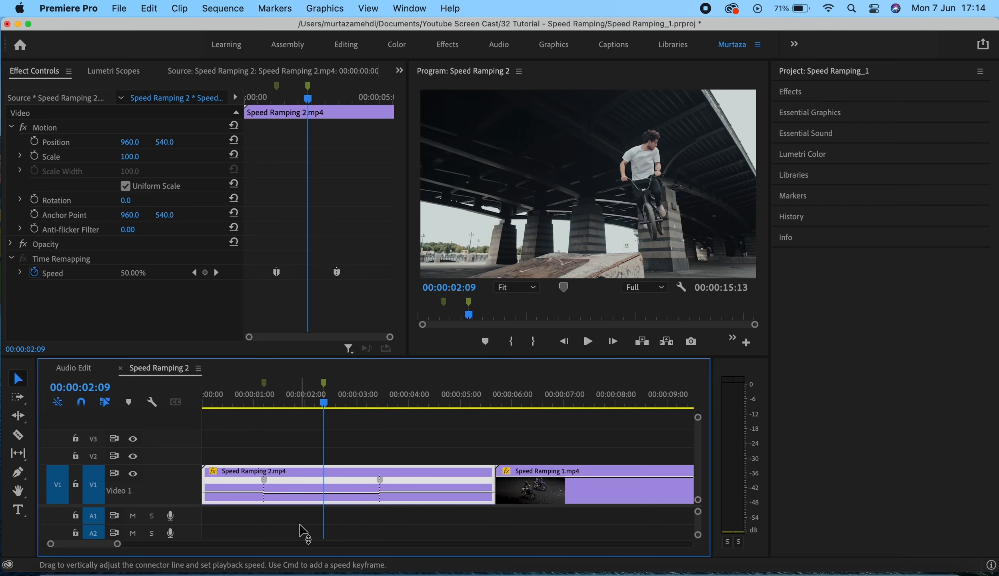
key(Home)
key(space)
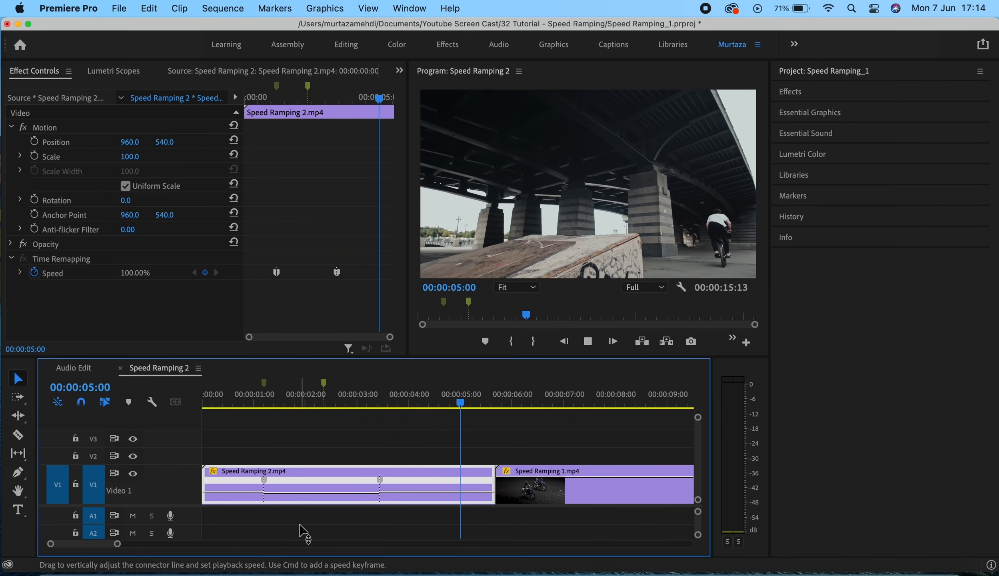
key(space)
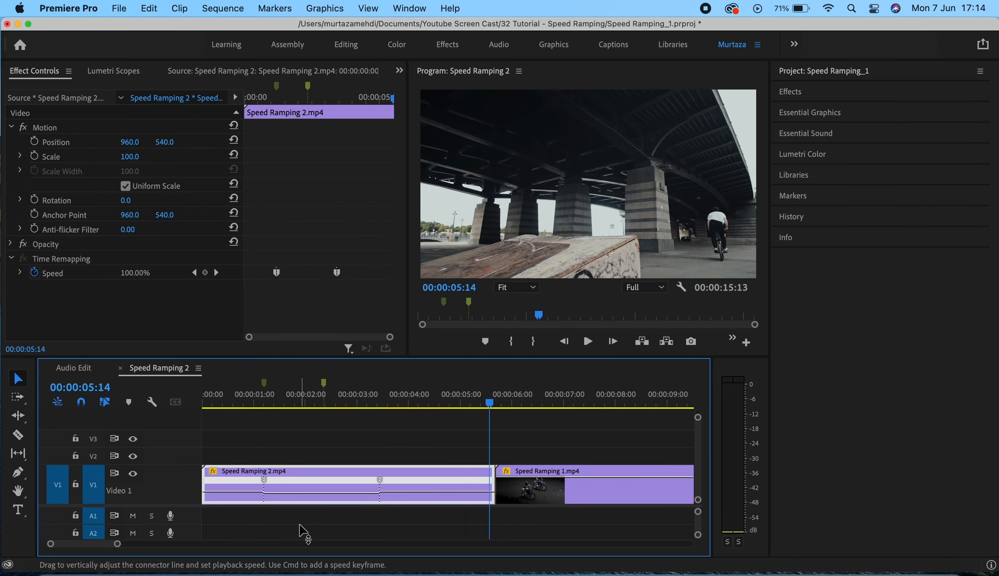
key(Home)
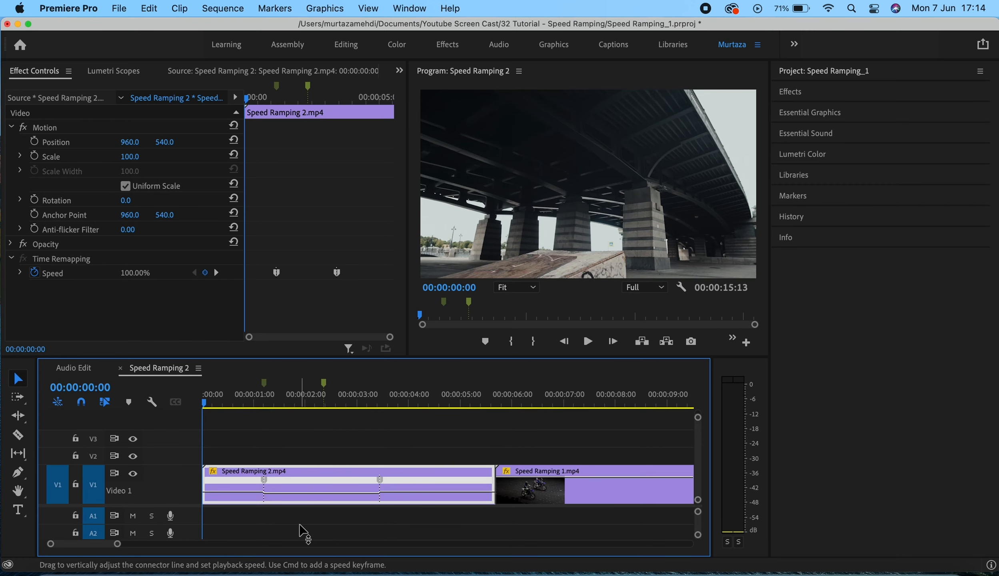
Set the time interpolation of the Speed Ramping 2.mp4 clip to Optical Flow
right_click(322, 472)
scroll(453, 440, down, 10)
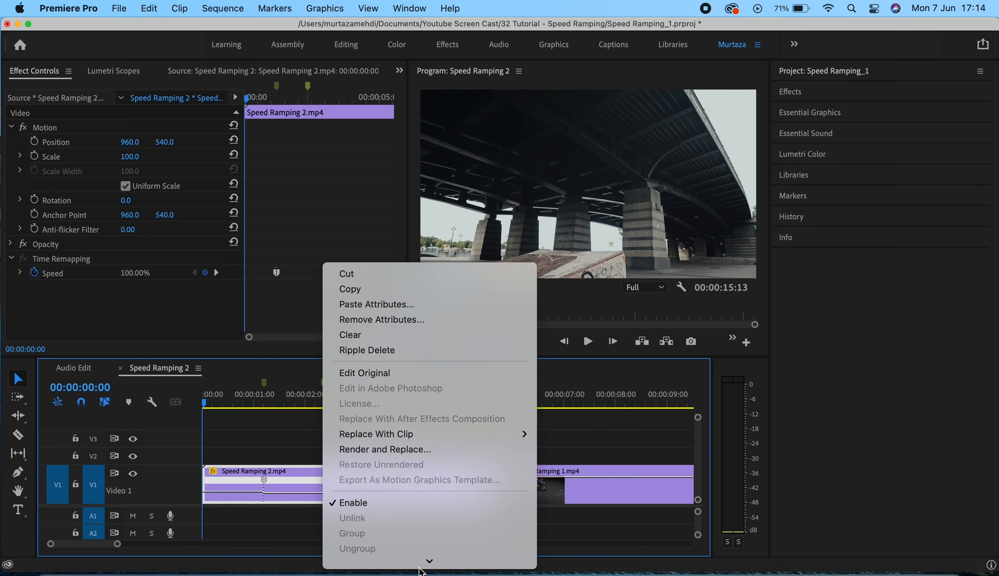
mouse_move(452, 439)
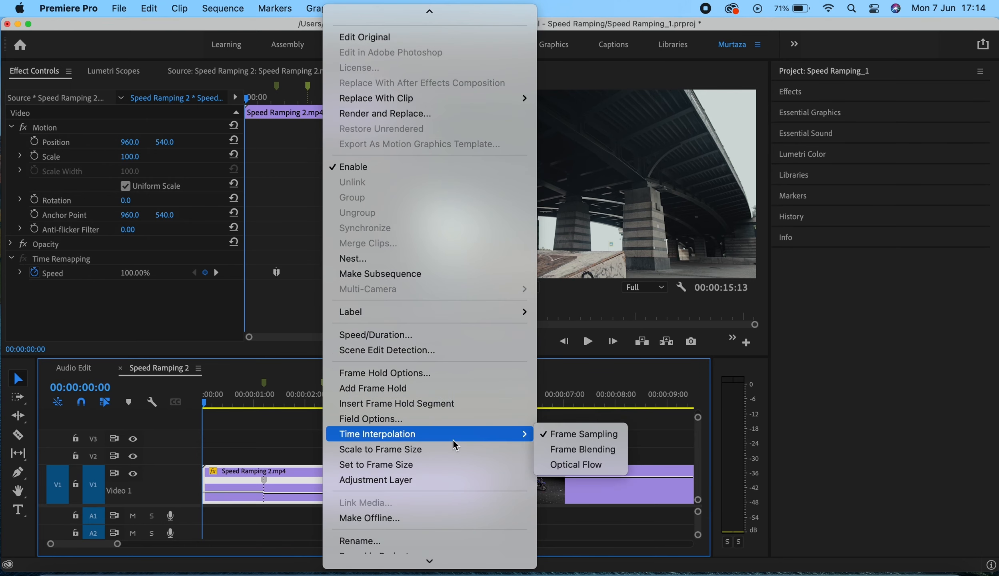
click(586, 465)
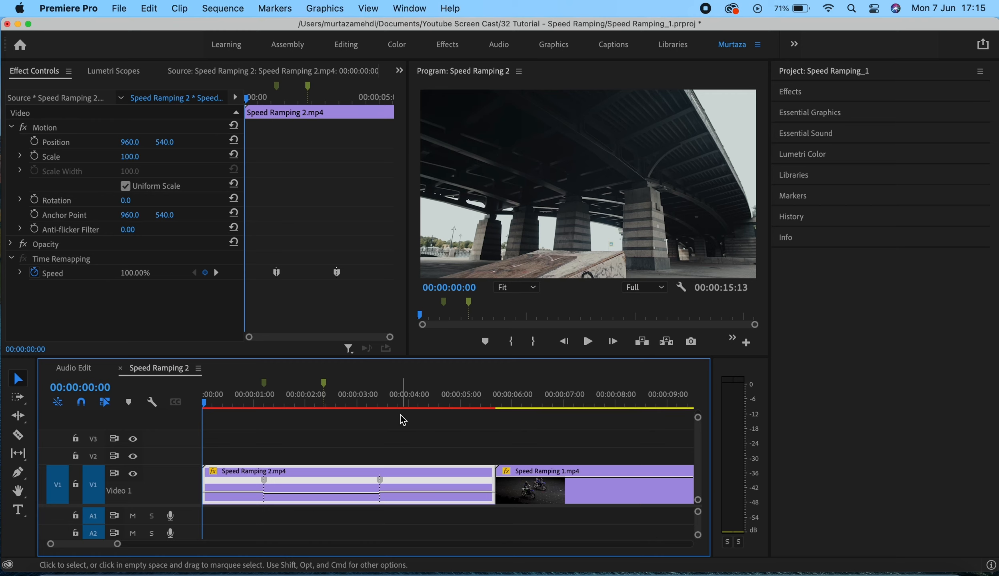
key(i)
key(Down)
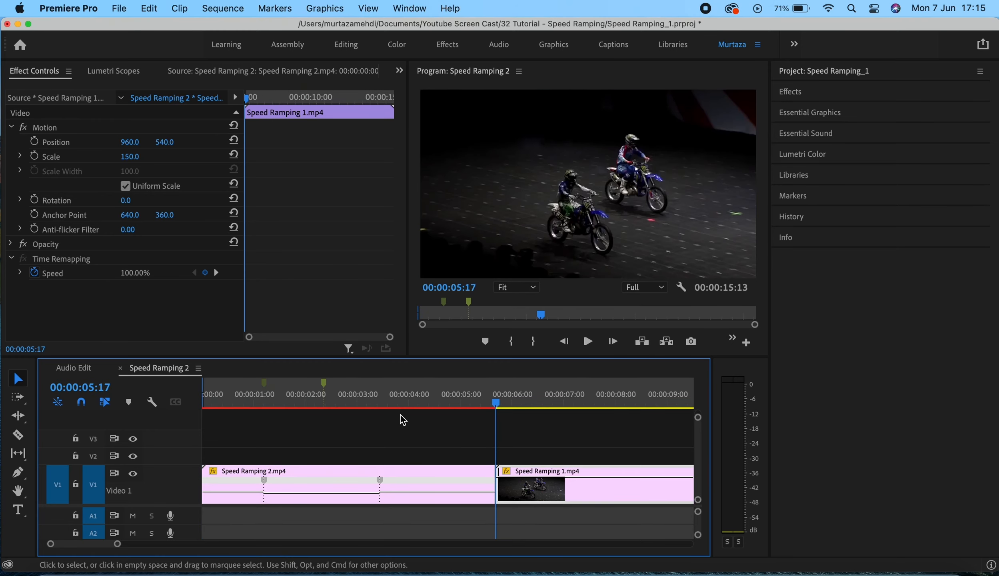
key(o)
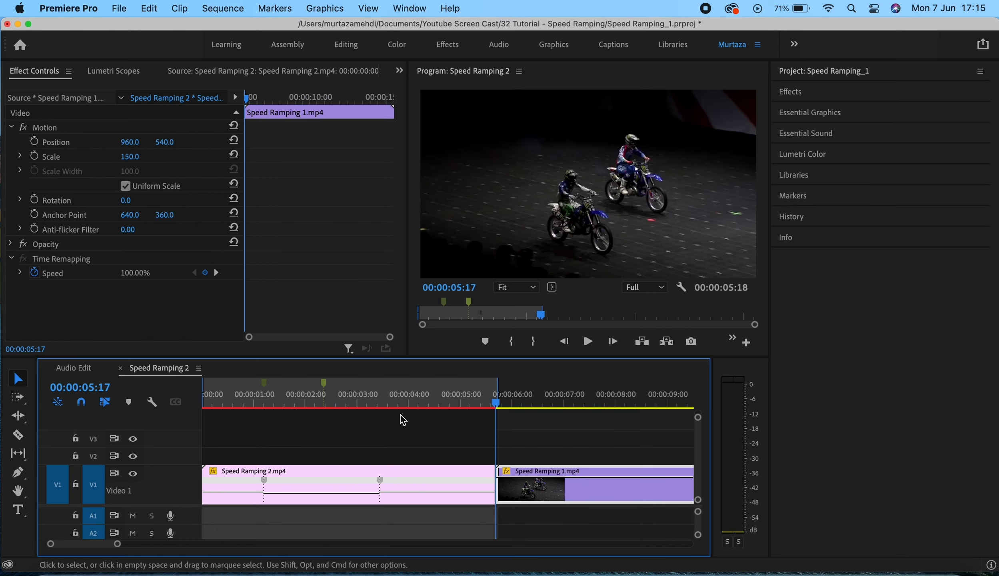
key(alt+x)
Render the preview of the Optical Flow clip from the start of the sequence and stop the playback
key(Home)
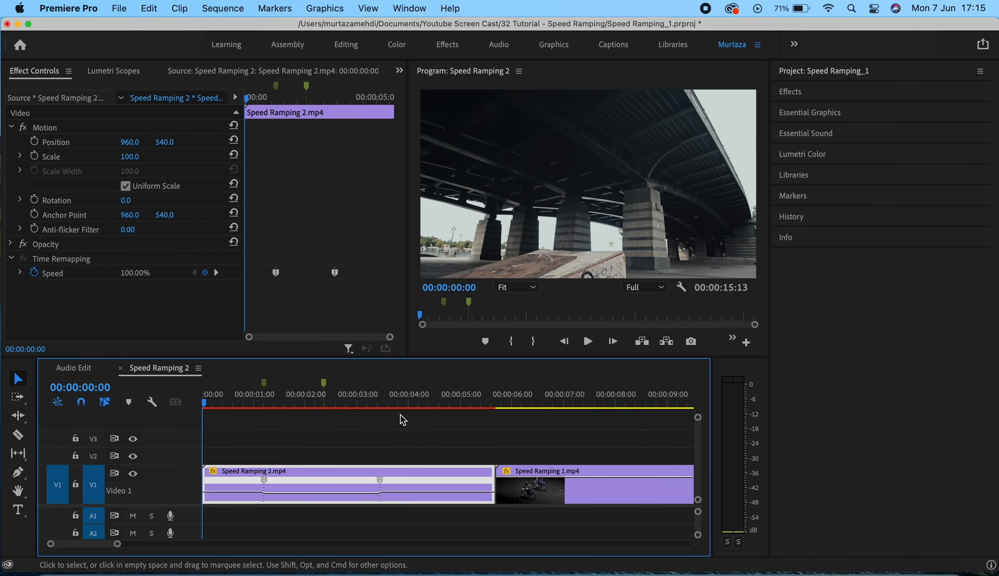
key(Return)
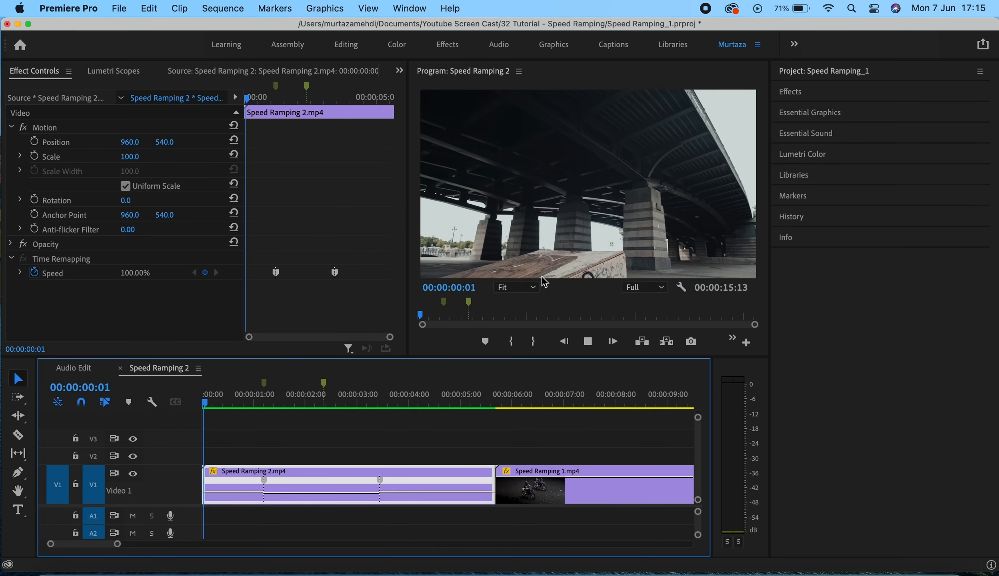
key(space)
Play the rendered speed ramp back from the start of the sequence, repeating it to check the smoothness
key(Up)
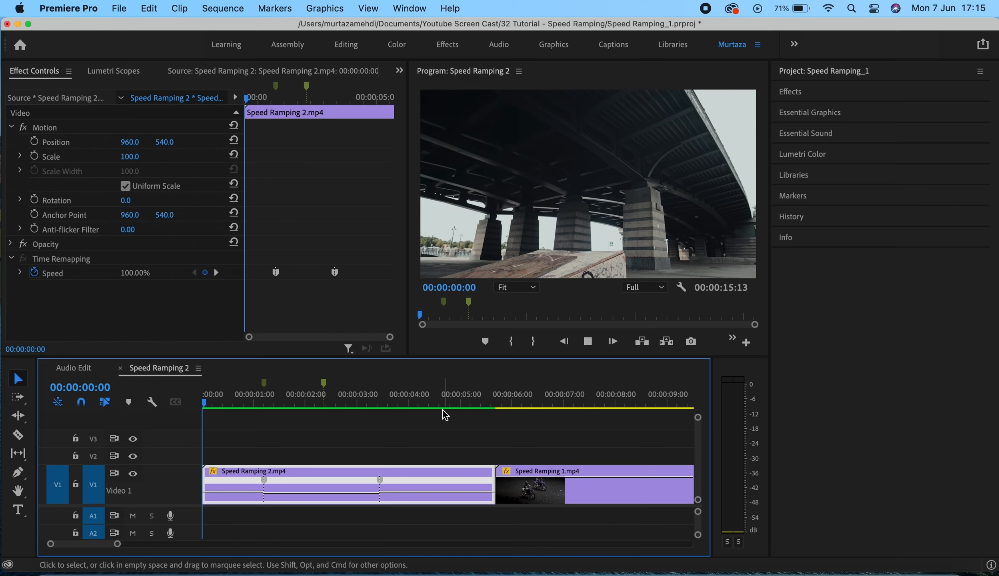
key(space)
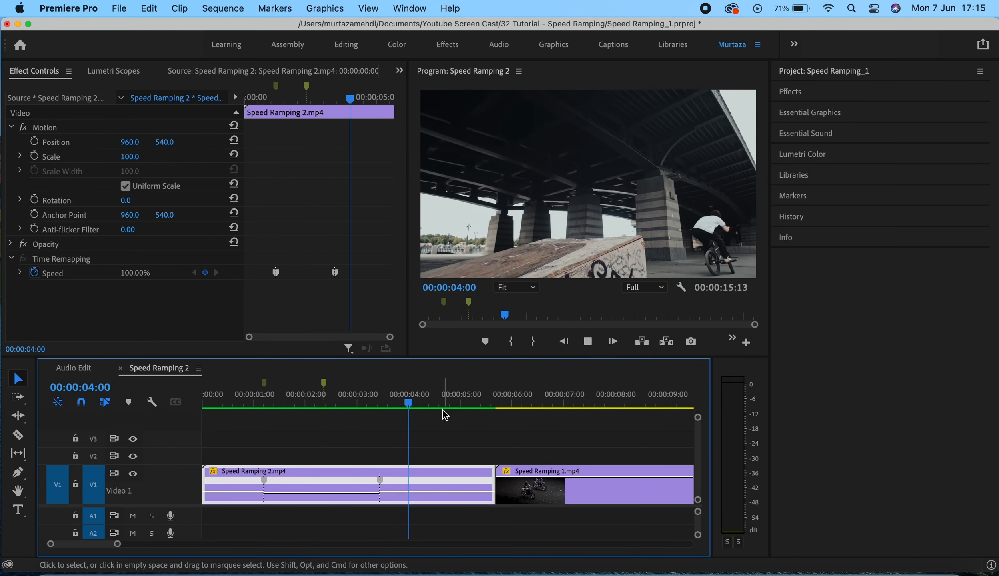
key(space)
key(Home)
key(space)
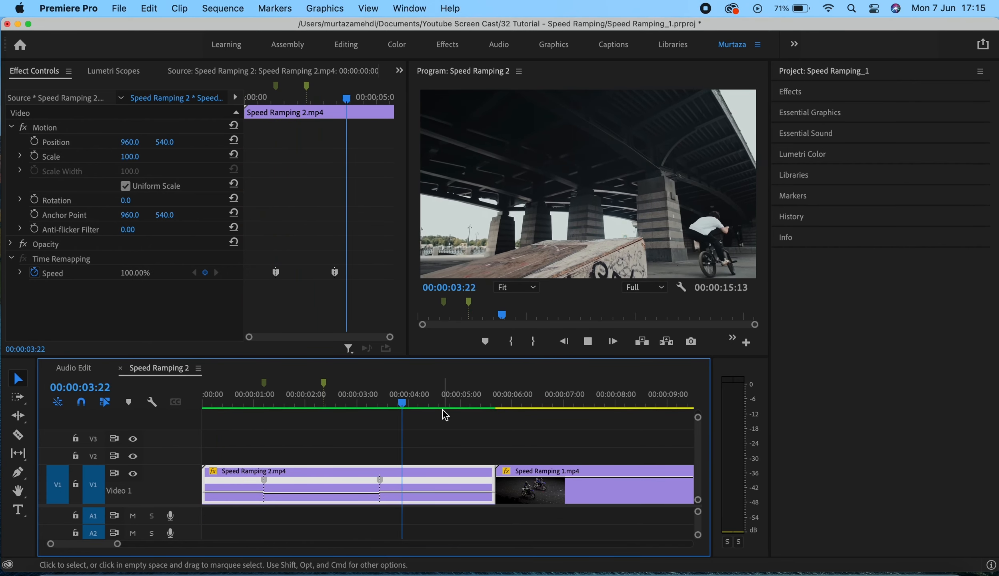
Replay the rendered slow-motion ramp once more from the beginning and stop the playback partway through
key(space)
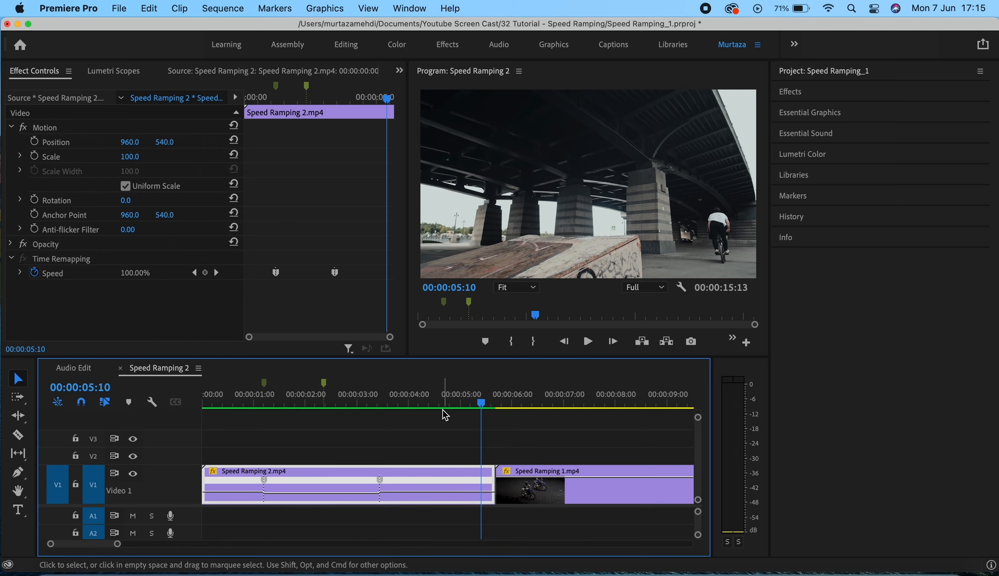
key(Home)
key(space)
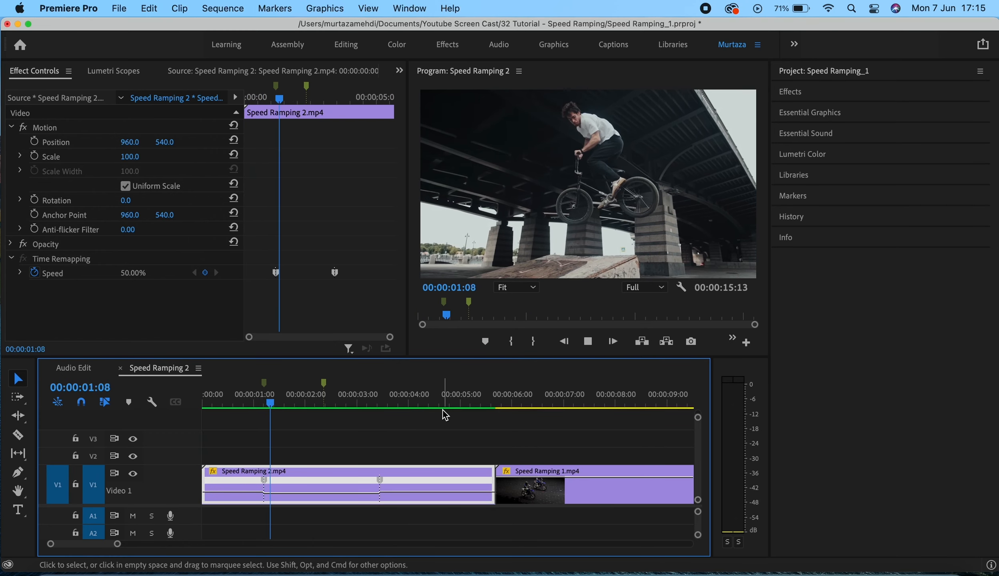
key(space)
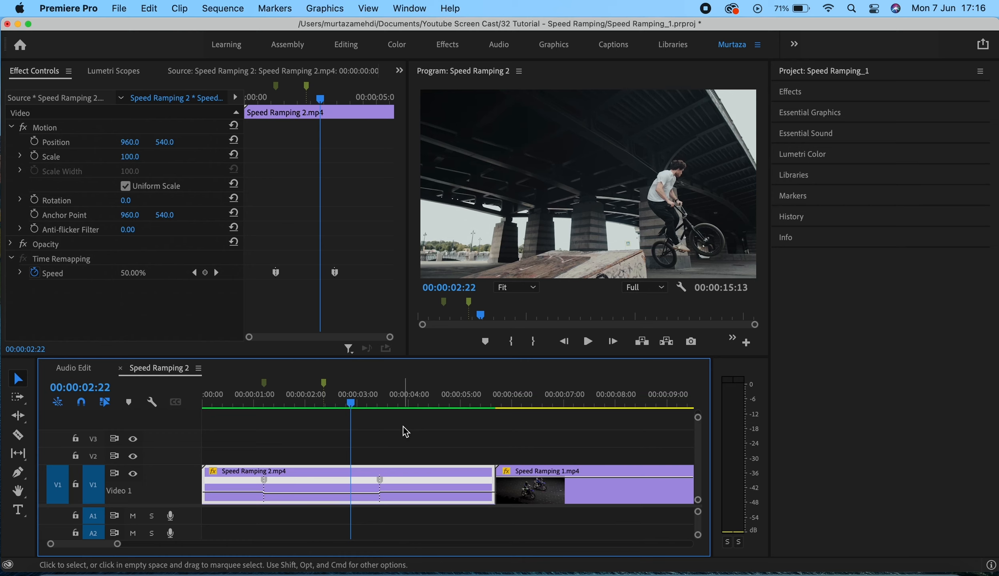
Undo the Optical Flow, speed and keyframe edits so that Speed Ramping 2.mp4 has no speed keyframes
key(super+z)
key(super+z)
key(super+z)
key(super+z)
key(super+z)
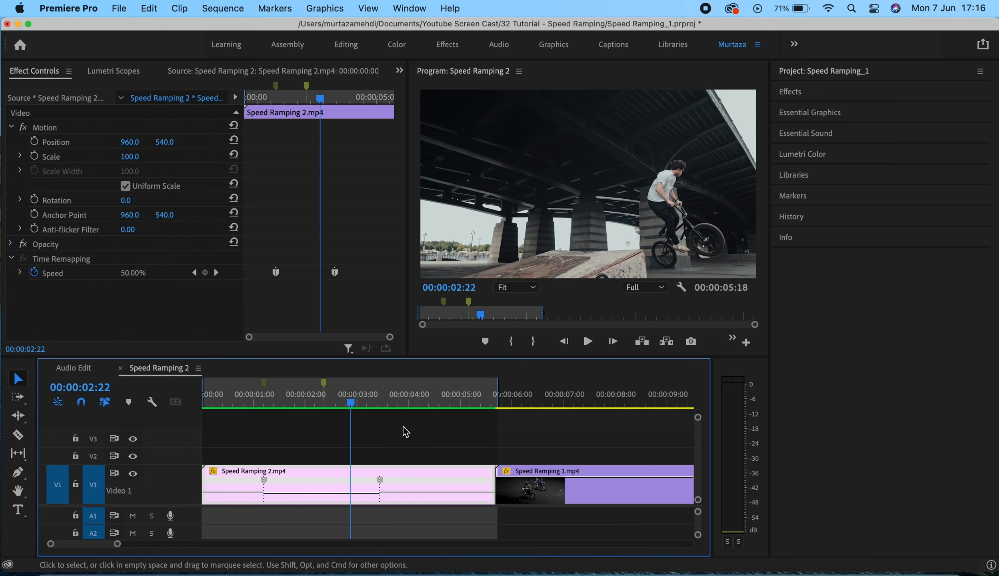
key(super+z)
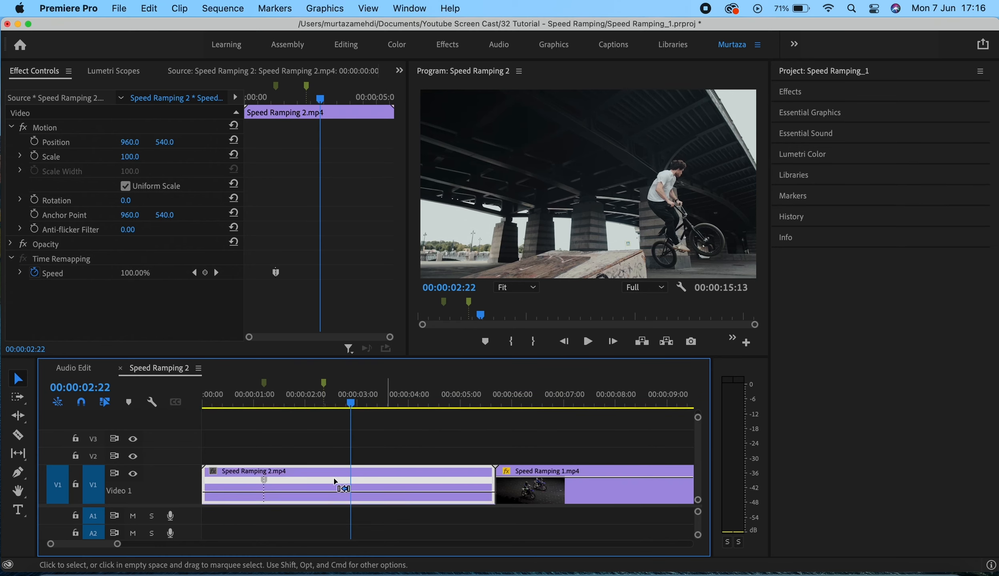
key(super+z)
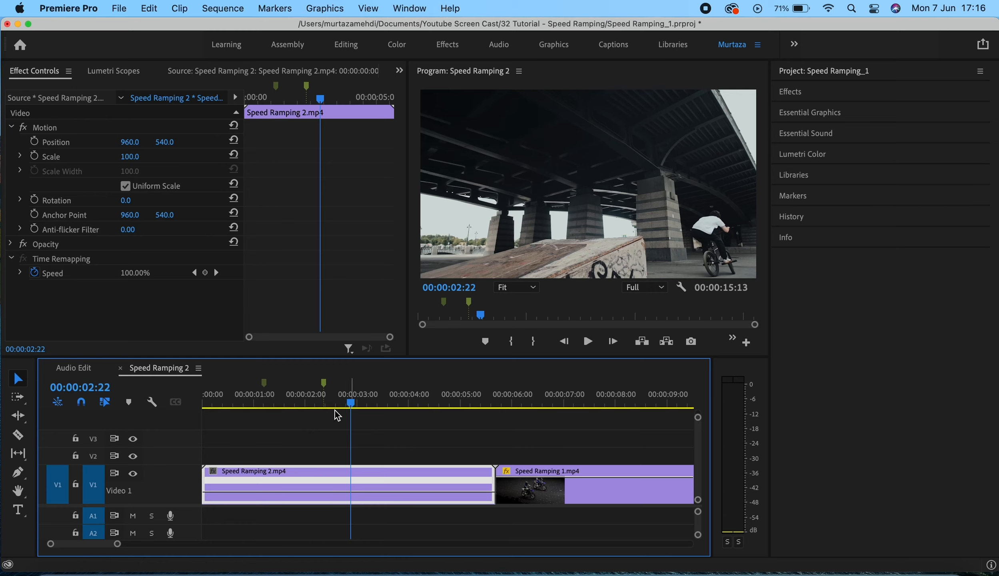
Insert a frame hold segment into Speed Ramping 2.mp4 at the first marker, 00:00:01:05
click(264, 384)
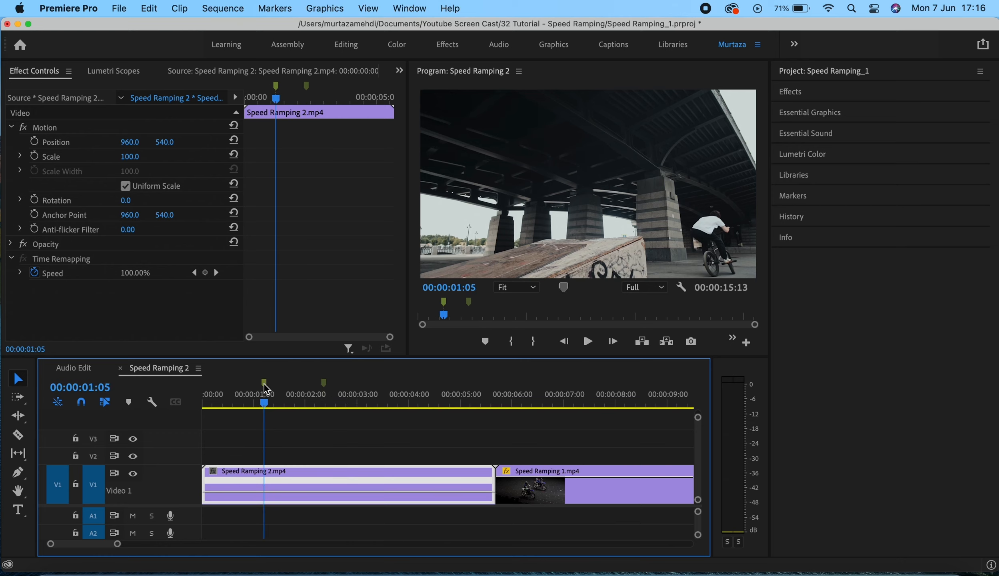
right_click(321, 465)
mouse_move(374, 556)
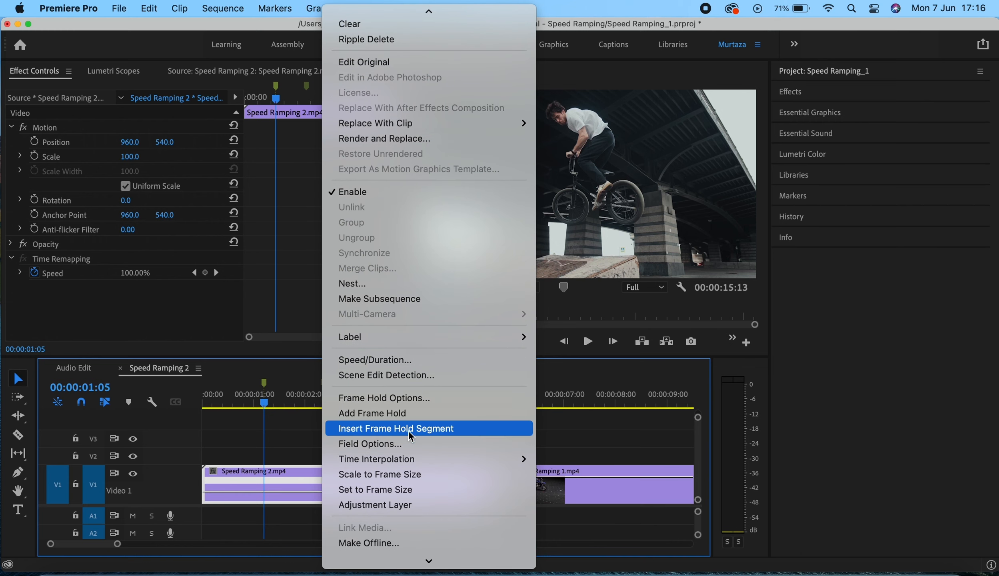
click(409, 431)
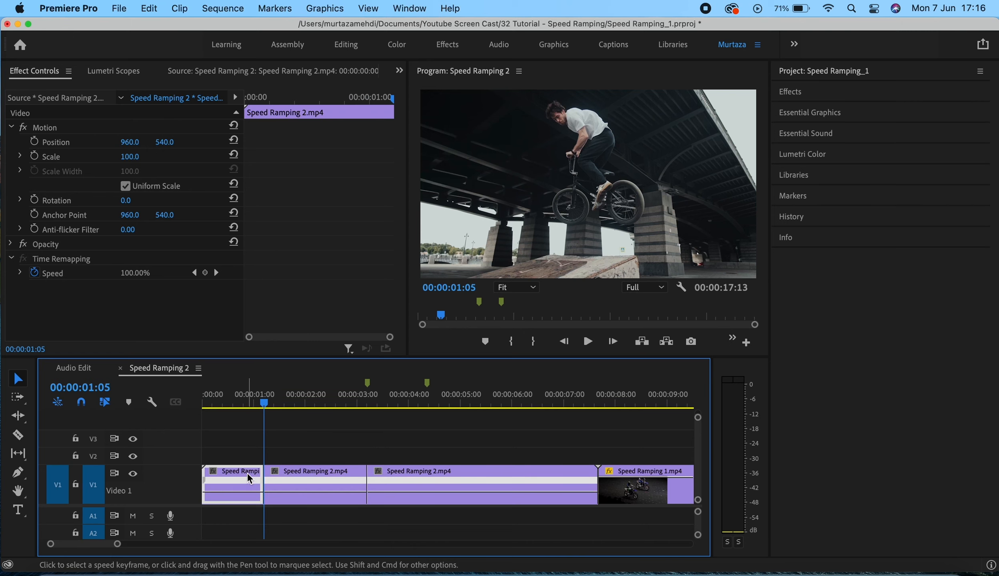
Play the sequence through the inserted hold segment from the start, then undo the insertion
key(Home)
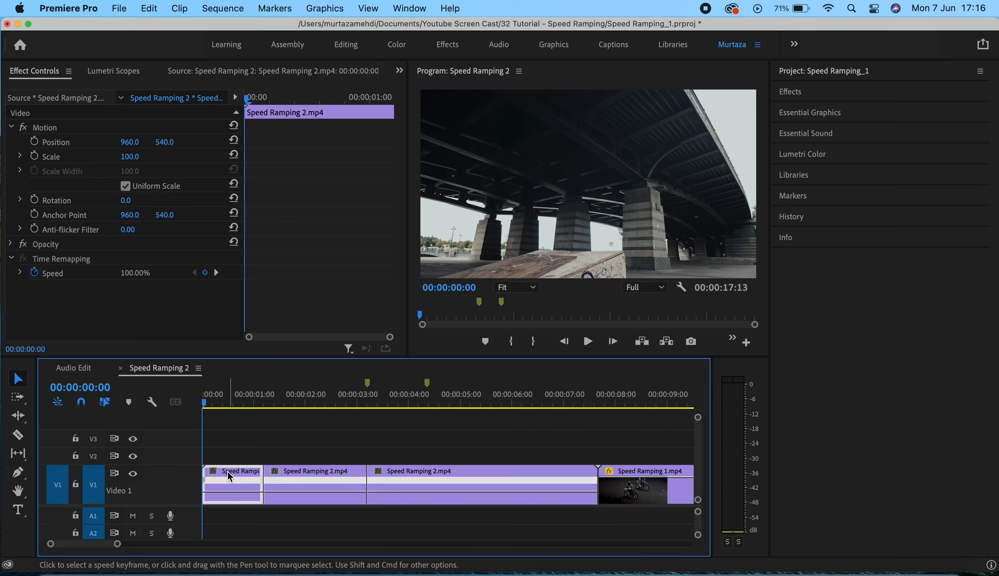
key(space)
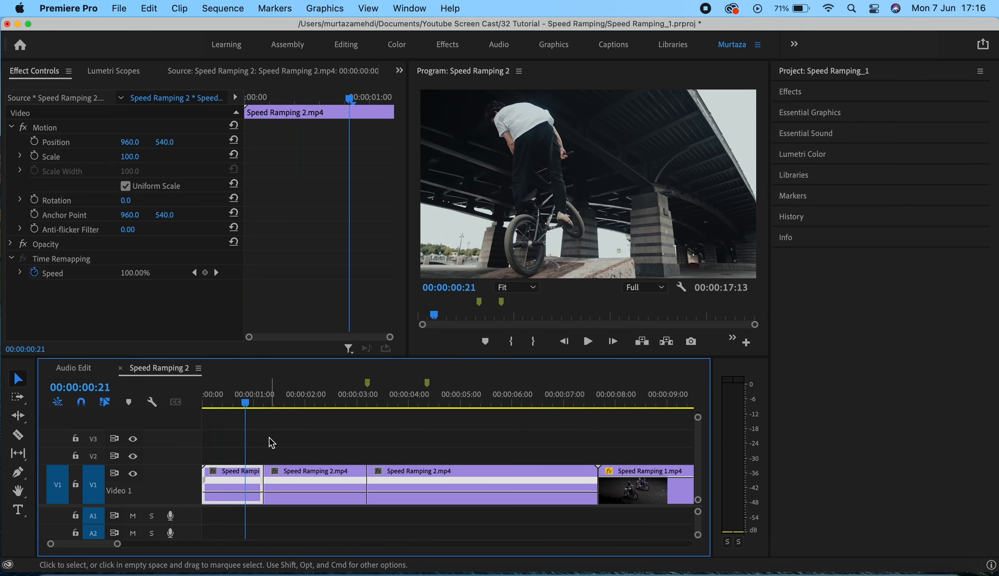
key(space)
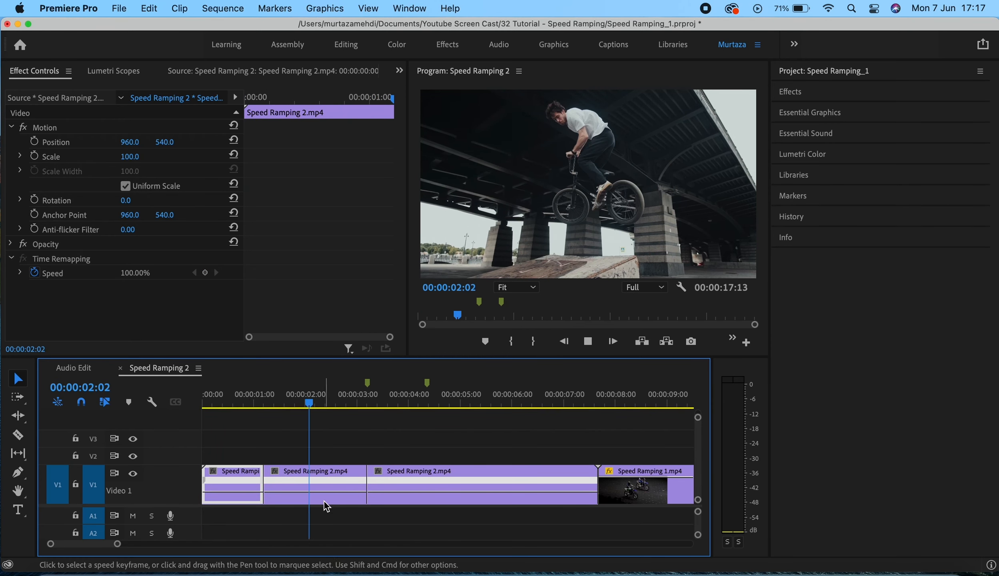
key(space)
click(349, 473)
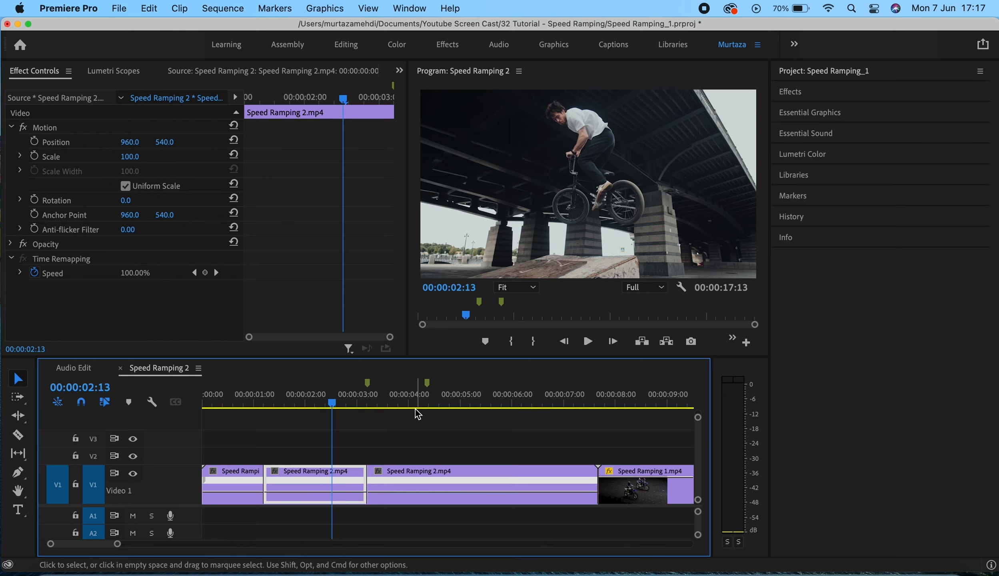
key(space)
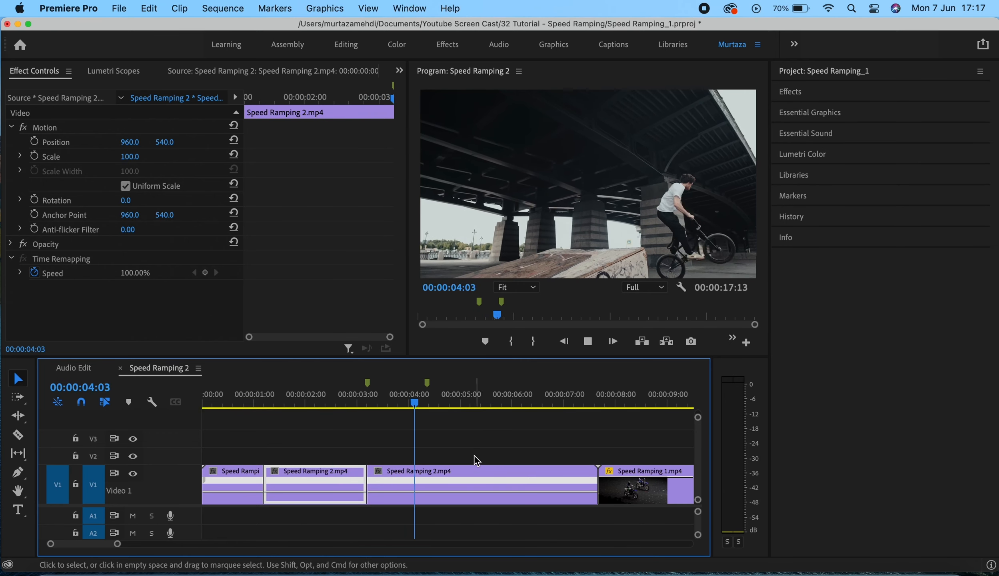
key(space)
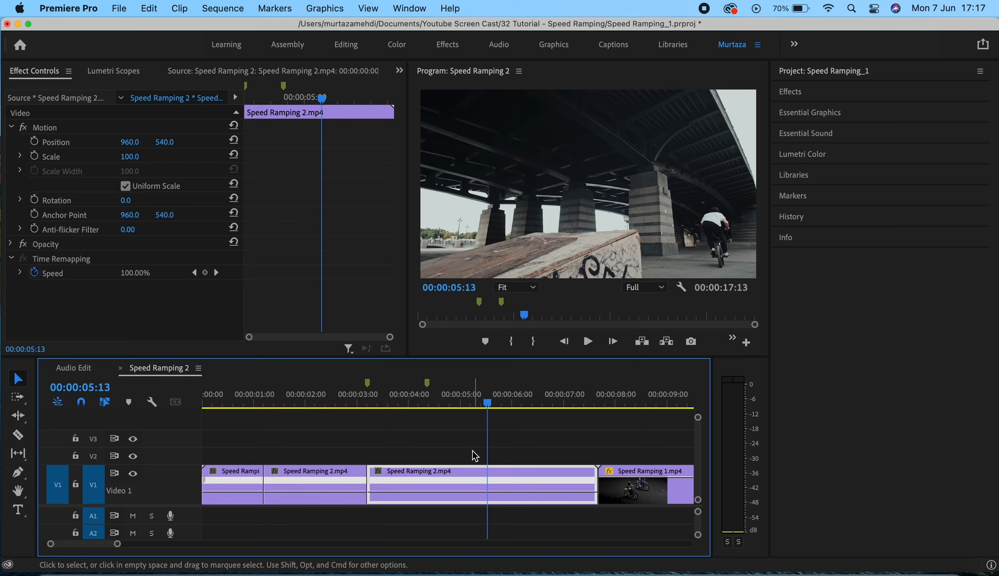
key(Up)
key(super+z)
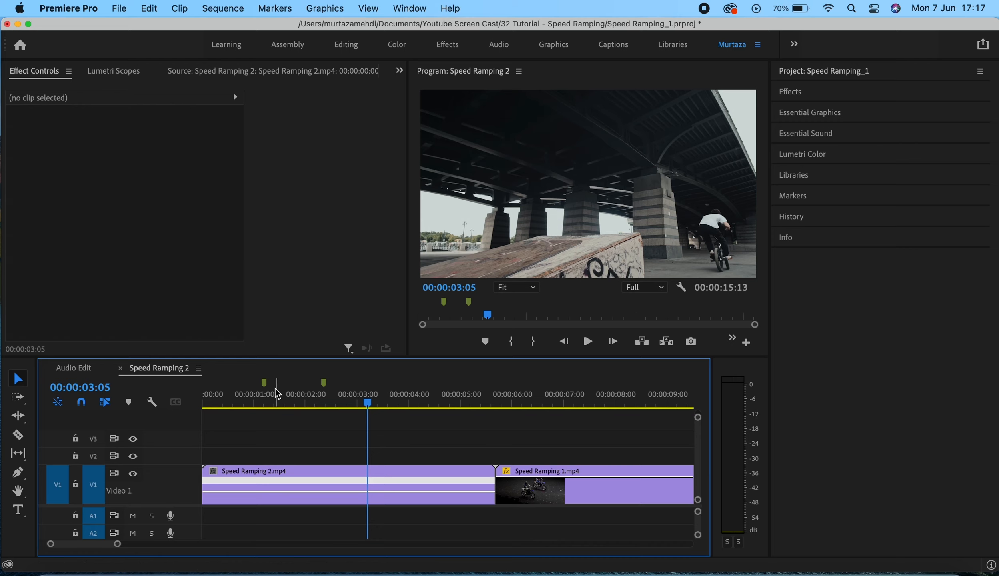
Add a frame hold to Speed Ramping 2.mp4 at the first marker, 00:00:01:05, without inserting a segment
click(264, 384)
right_click(288, 475)
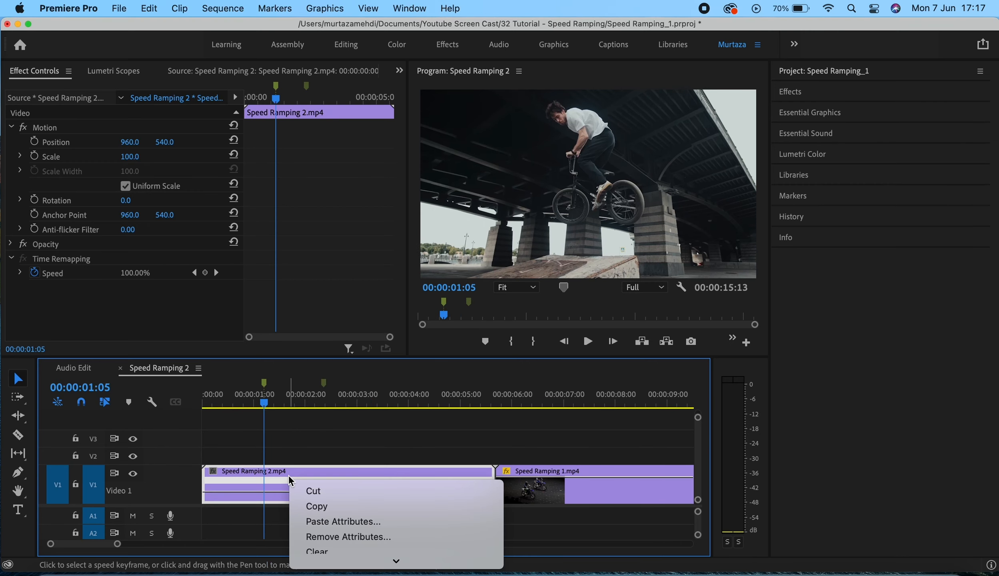
mouse_move(352, 564)
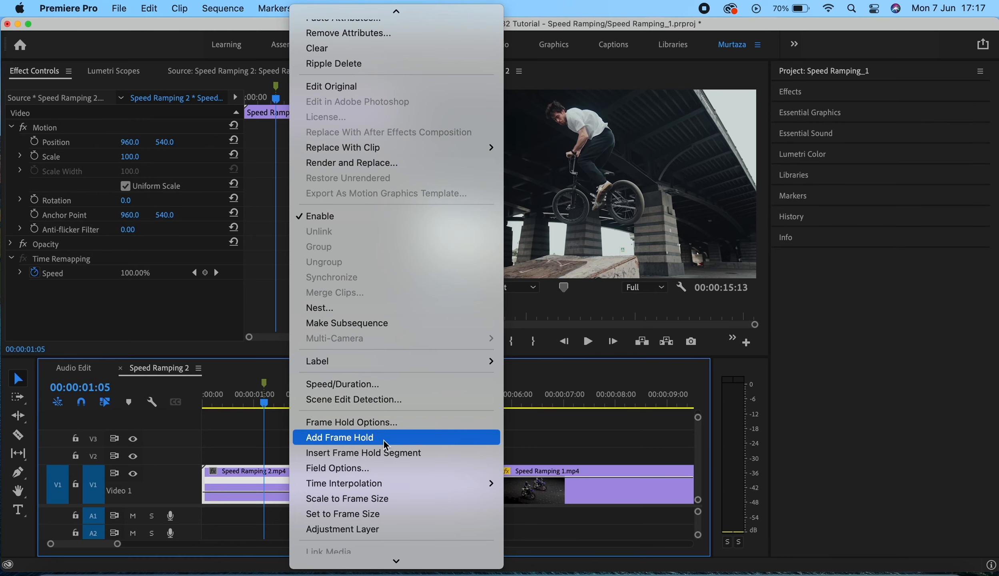
click(383, 440)
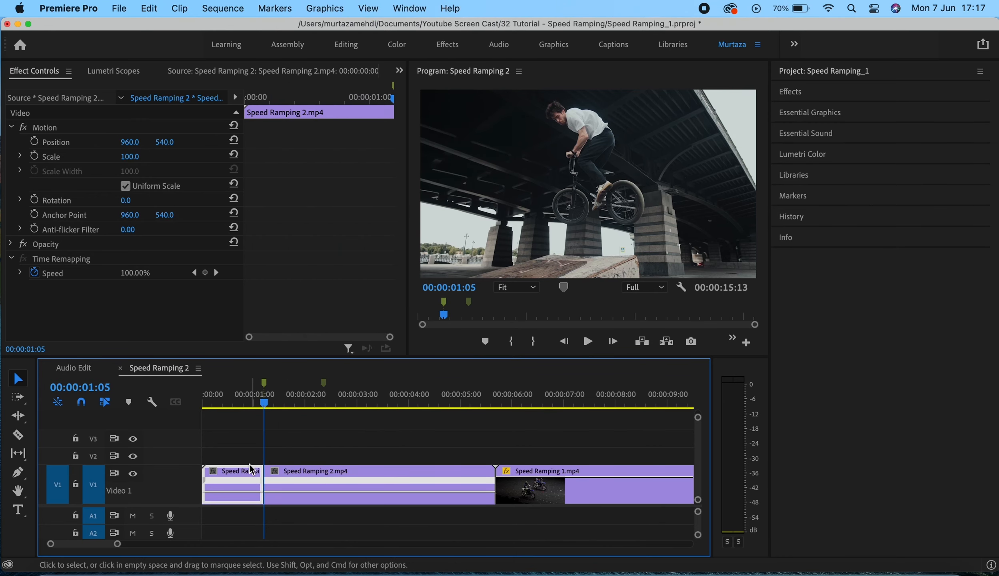
Play the sequence from the start to review the frame hold, then undo it
key(Home)
key(space)
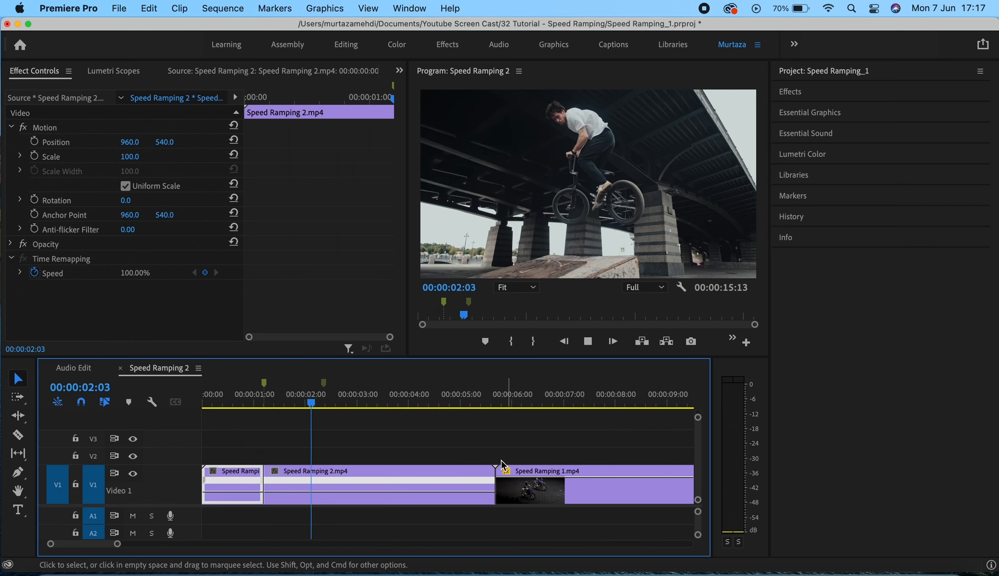
click(423, 474)
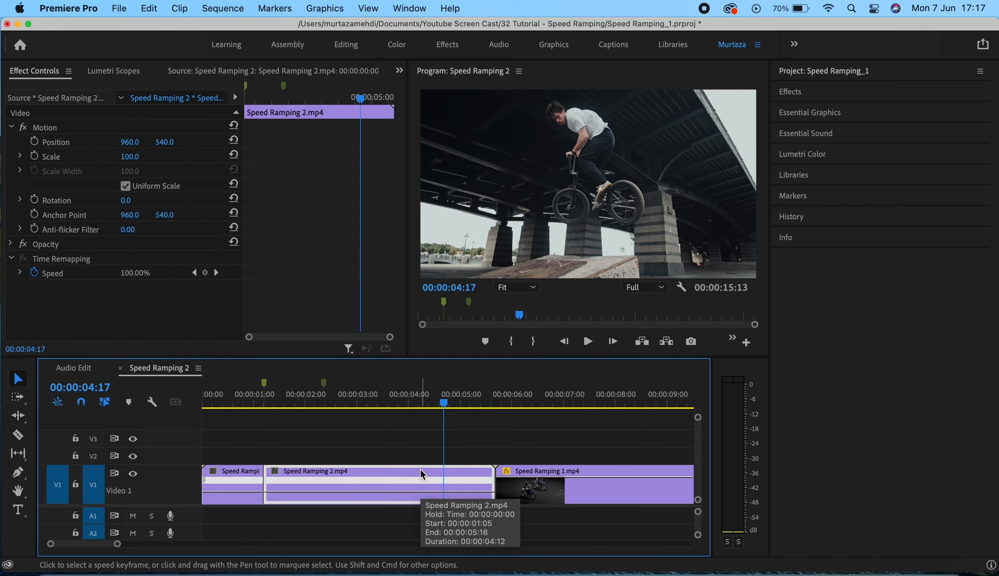
key(Up)
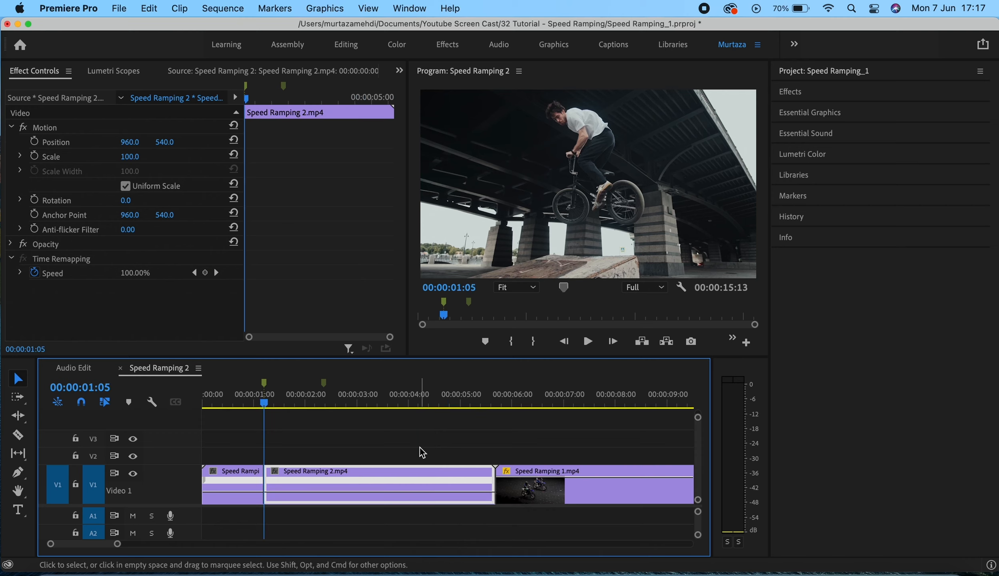
key(super+z)
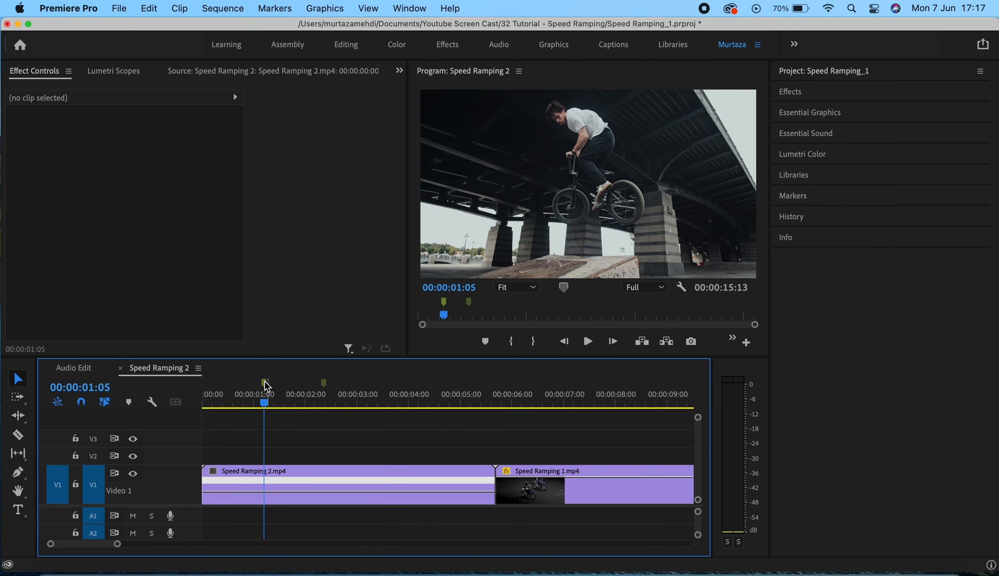
Set up a frame export of the sequence at 00:00:01:05, named Speed Ramping, in JPEG format
double_click(448, 479)
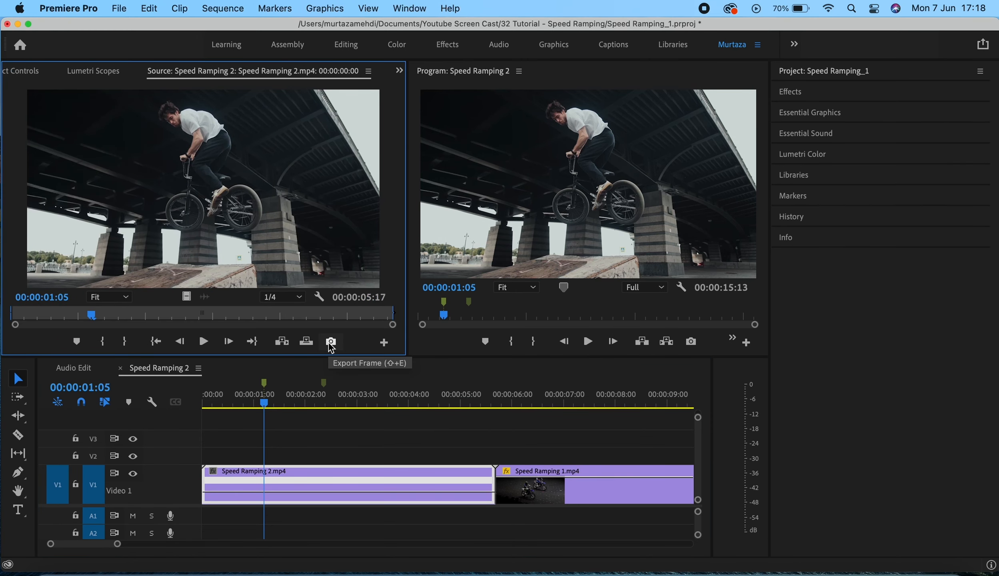
click(692, 342)
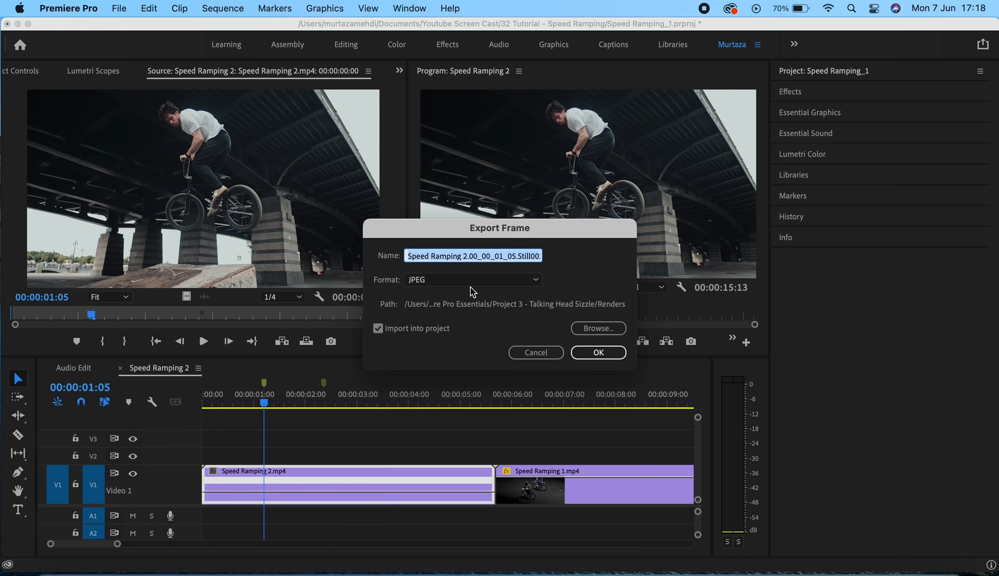
click(479, 258)
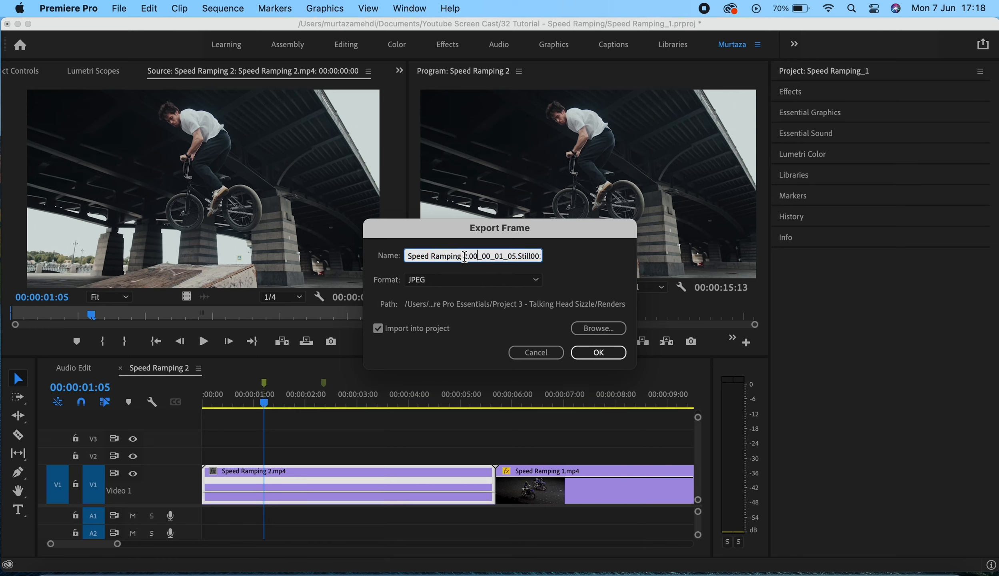
drag(459, 257, 557, 256)
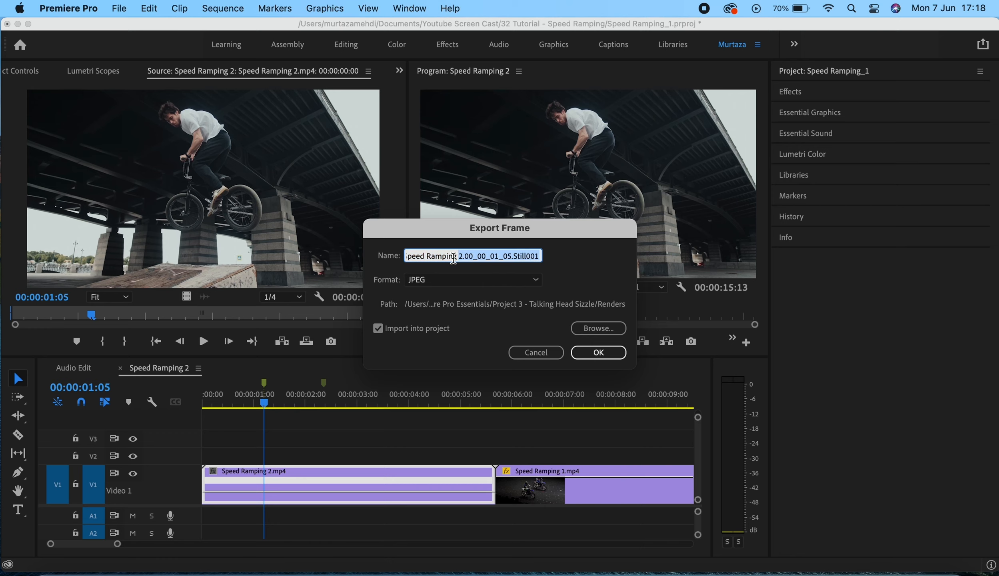
key(BackSpace)
click(458, 279)
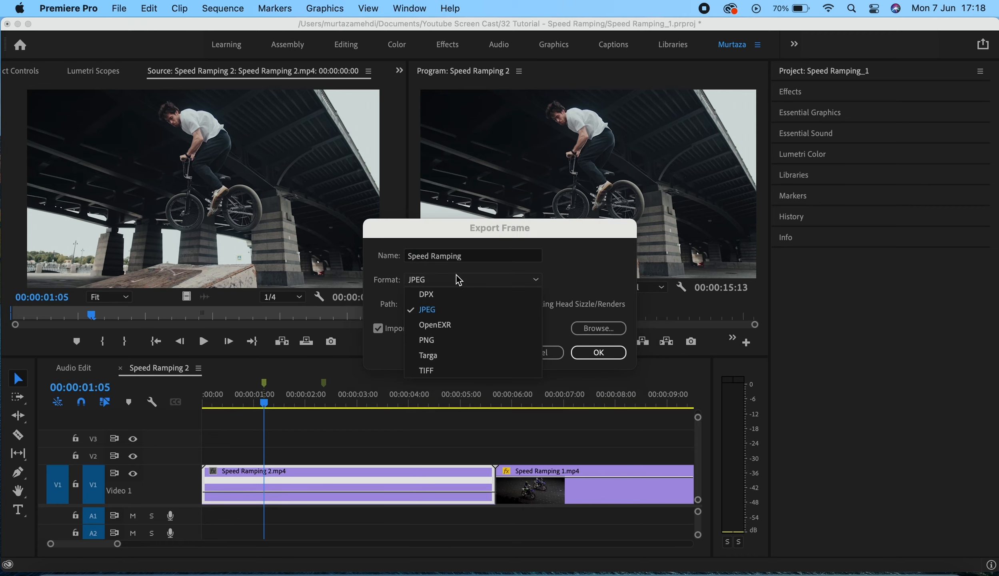
click(458, 280)
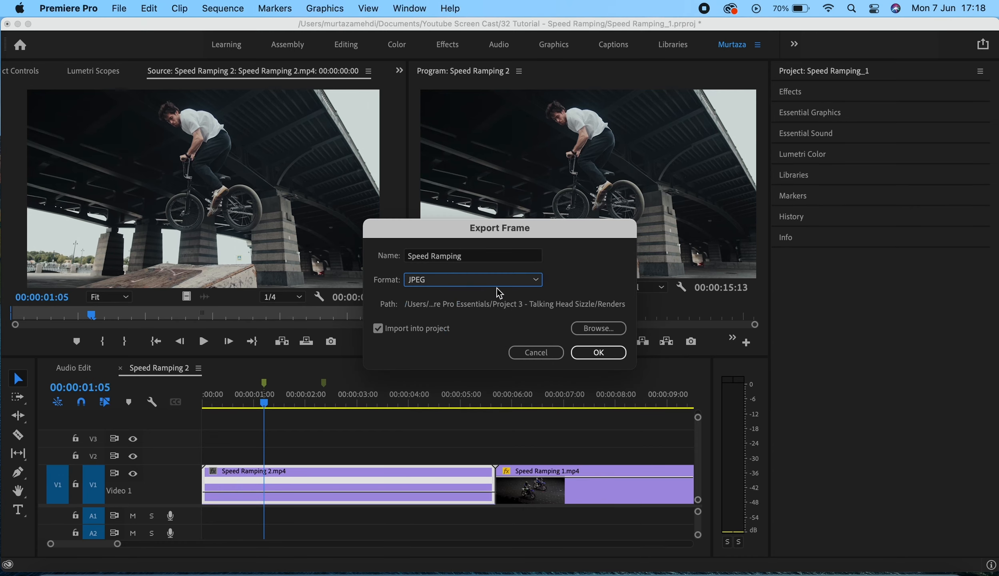
Export the still to the Documents/Youtube Screen Cast folder and import it into the project
click(600, 321)
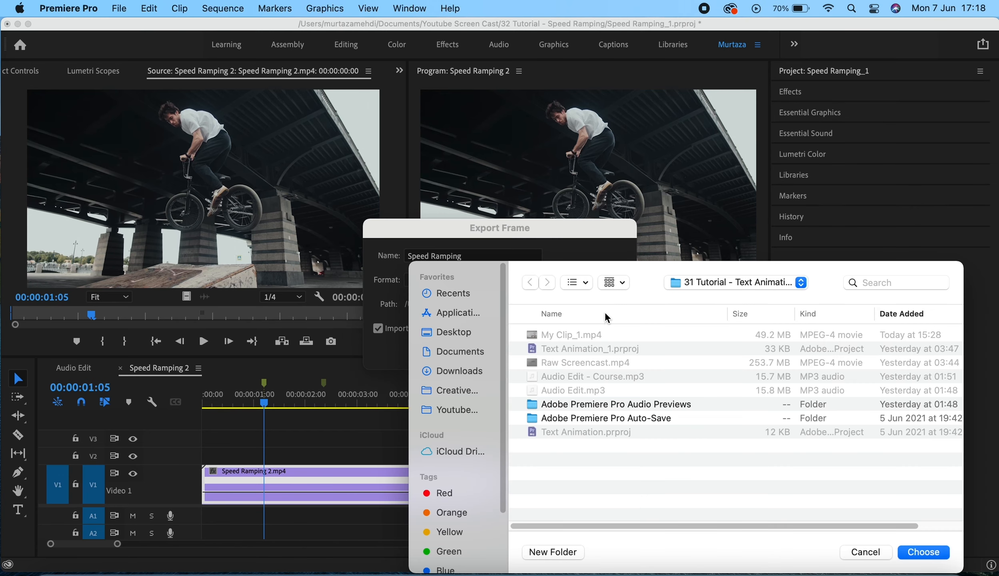
click(461, 409)
click(916, 553)
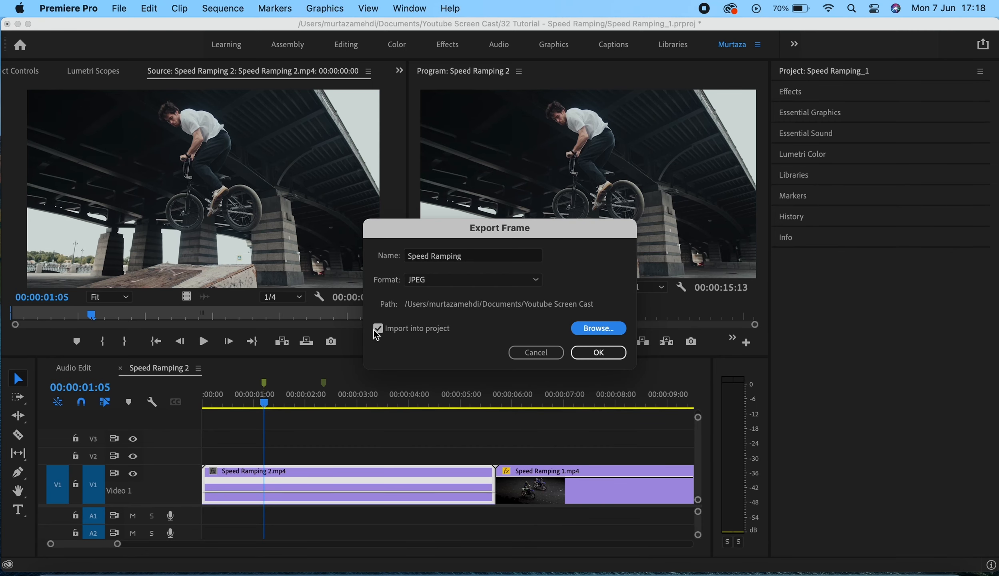
click(394, 331)
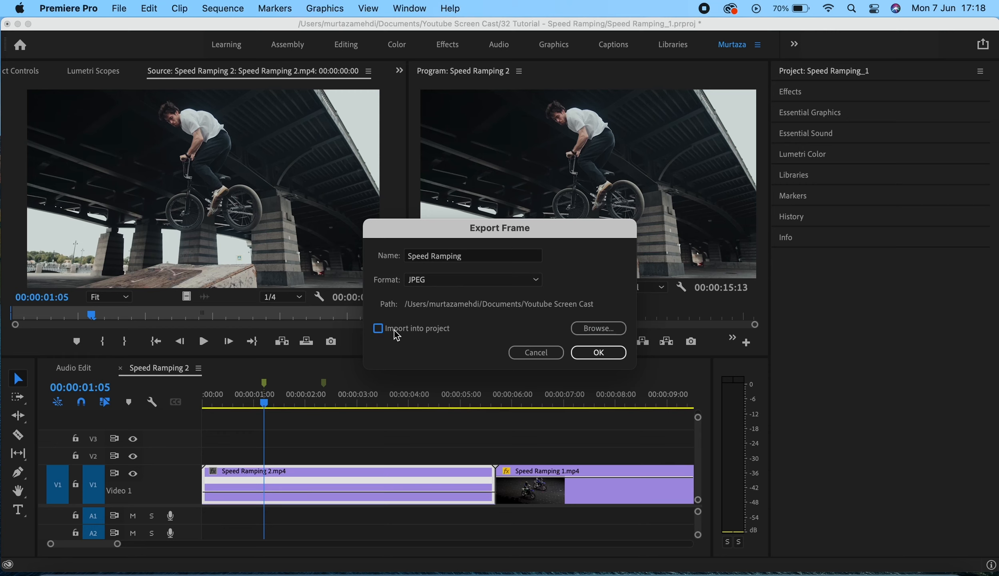
click(608, 354)
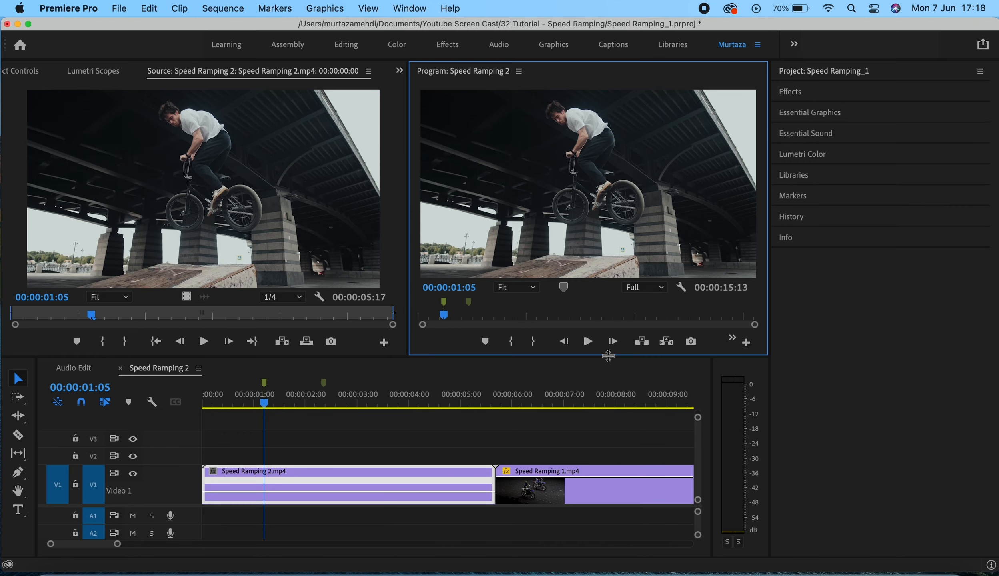
Locate and select the exported still Speed Ramping .jpg among the project's media items
click(826, 70)
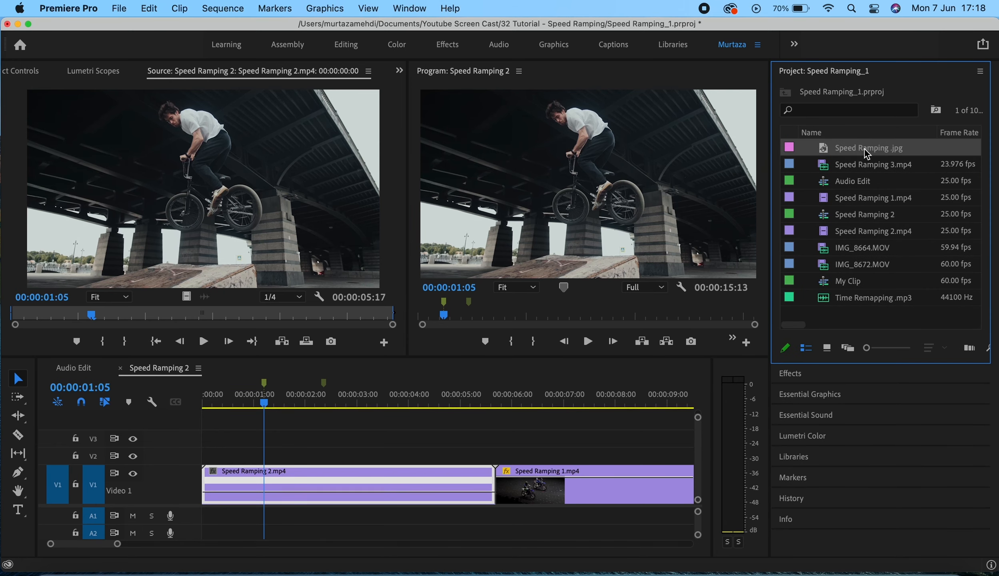
click(865, 149)
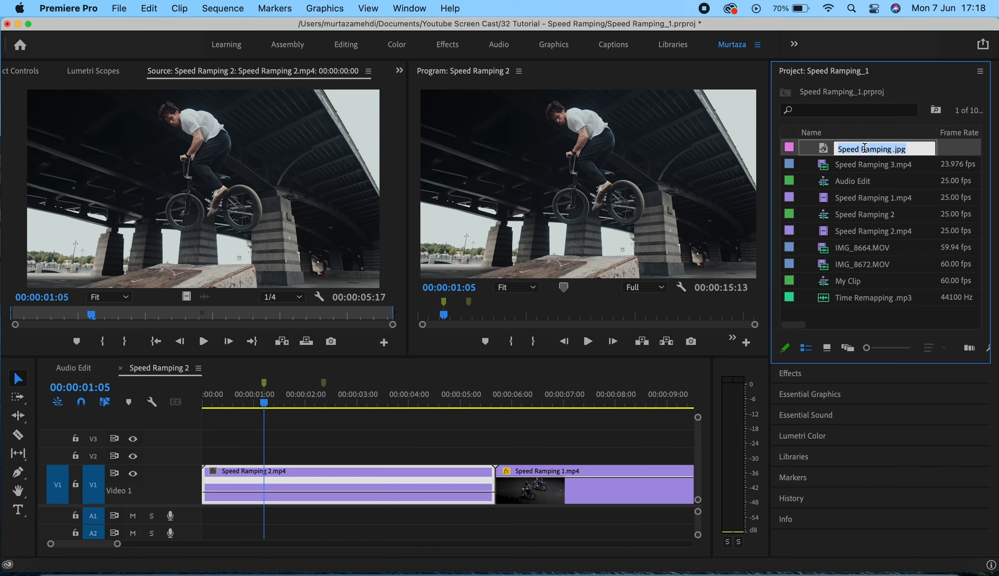
click(827, 150)
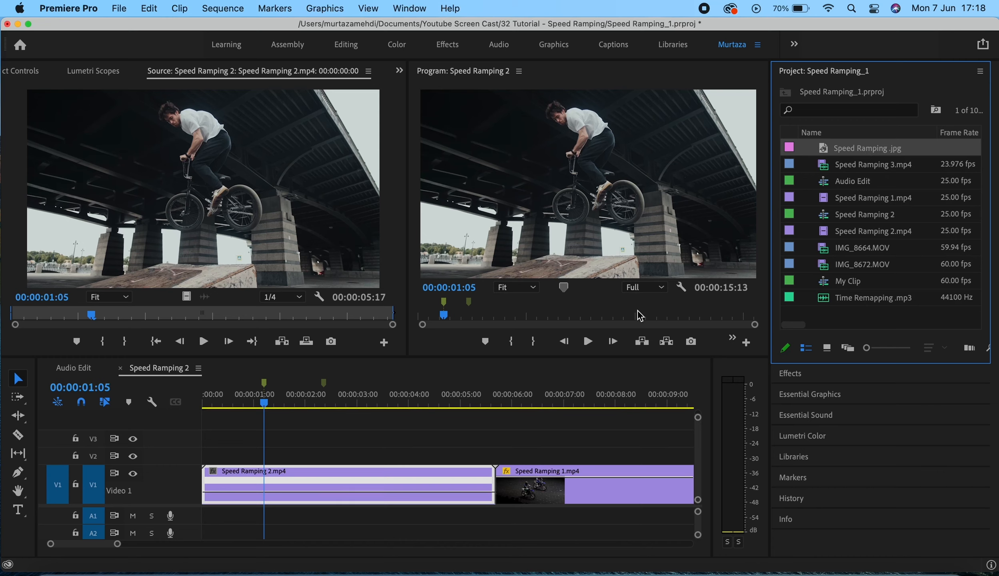